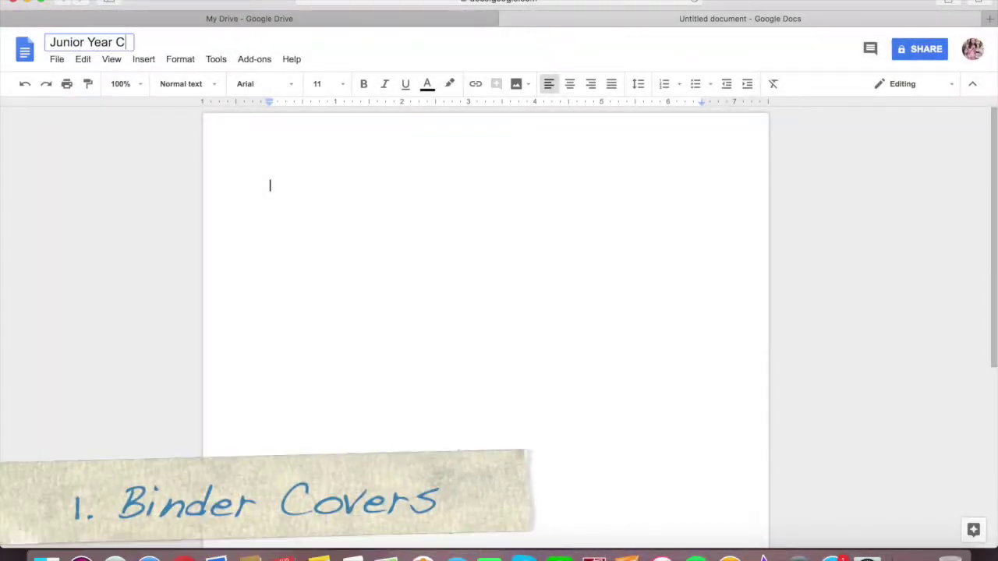
- Search the additional fonts for "ameri" and "typewr", and close the font library without adding one
{"action": "left_click", "coordinate": [290, 85]}
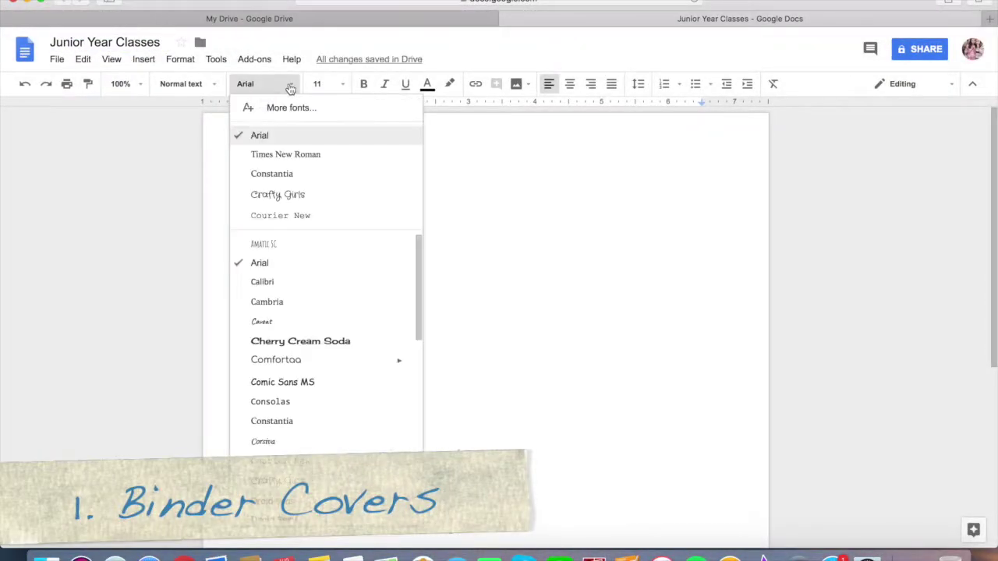
{"action": "scroll", "coordinate": [277, 345], "scroll_direction": "down", "scroll_amount": 3}
{"action": "scroll", "coordinate": [276, 345], "scroll_direction": "up", "scroll_amount": 5}
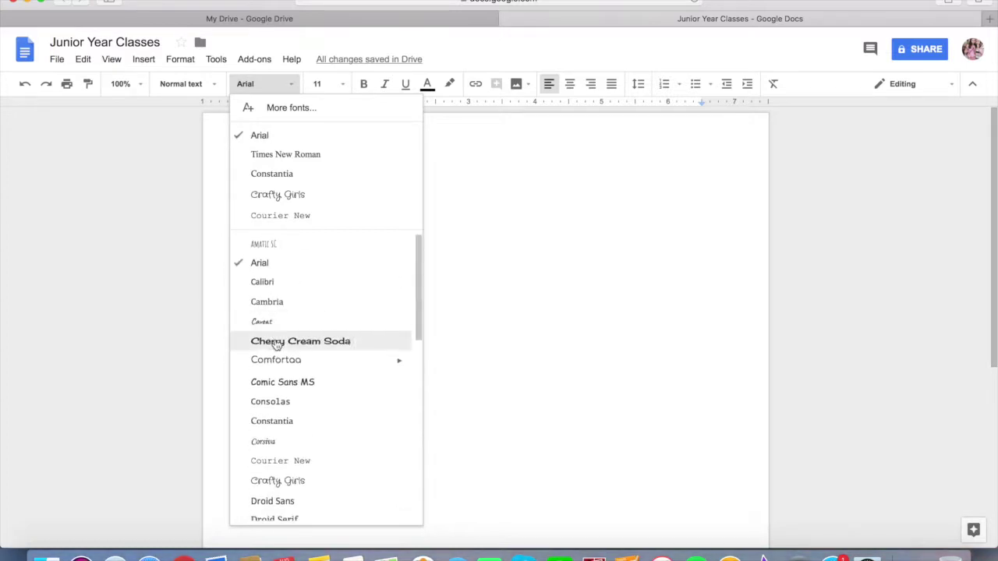
{"action": "scroll", "coordinate": [276, 344], "scroll_direction": "down", "scroll_amount": 10}
{"action": "left_click", "coordinate": [289, 109]}
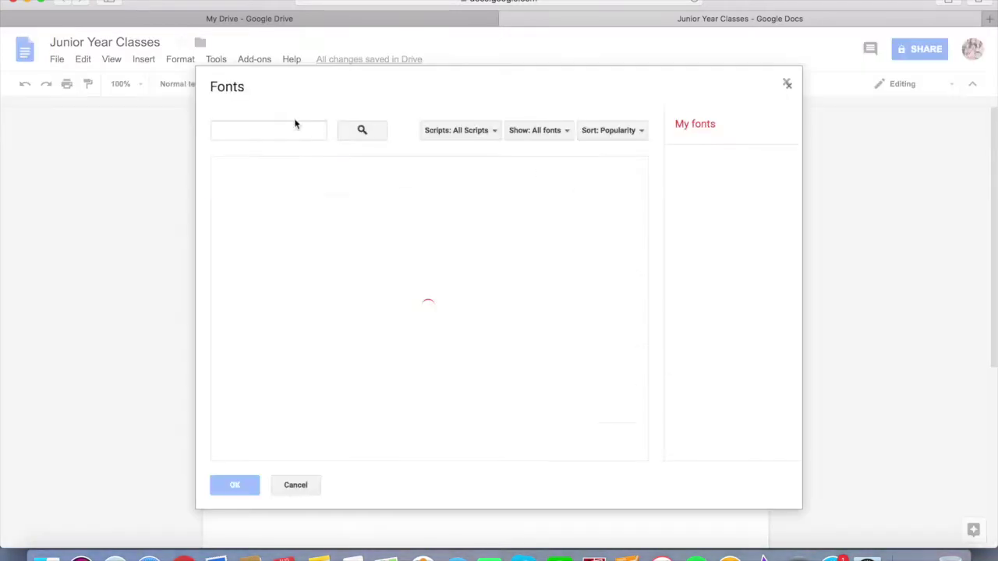
{"action": "type", "text": "ameri"}
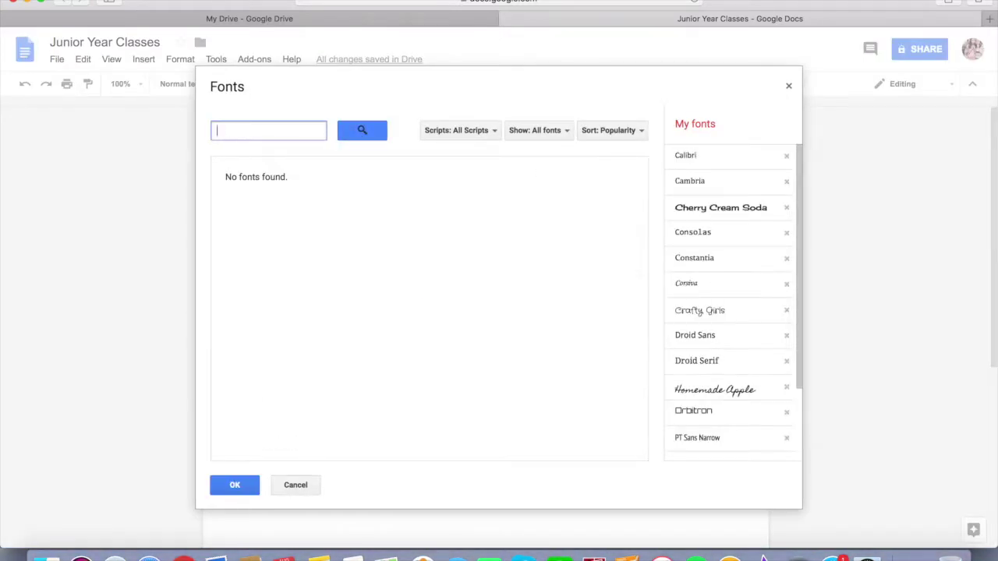
{"action": "type", "text": "typewr"}
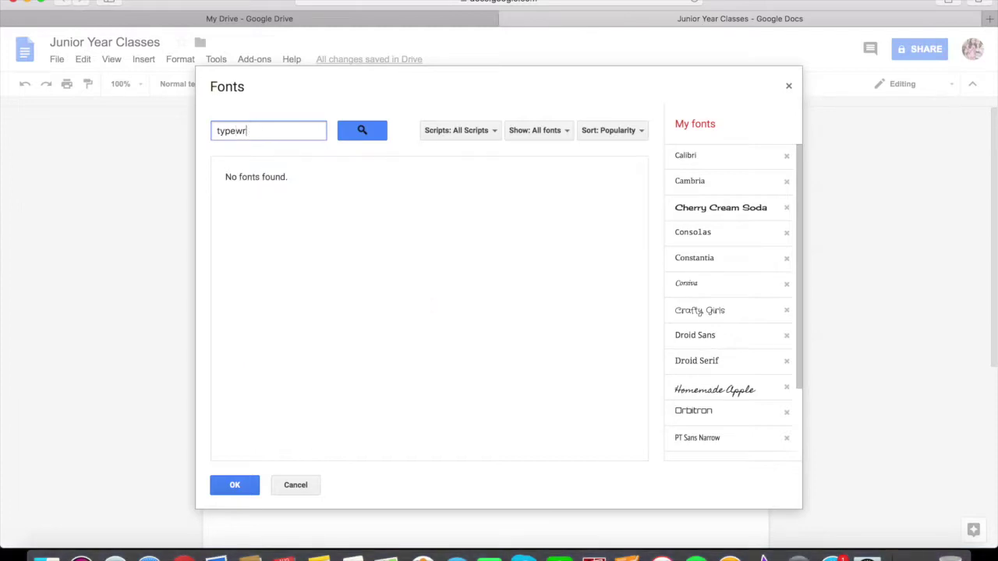
{"action": "left_click", "coordinate": [234, 485]}
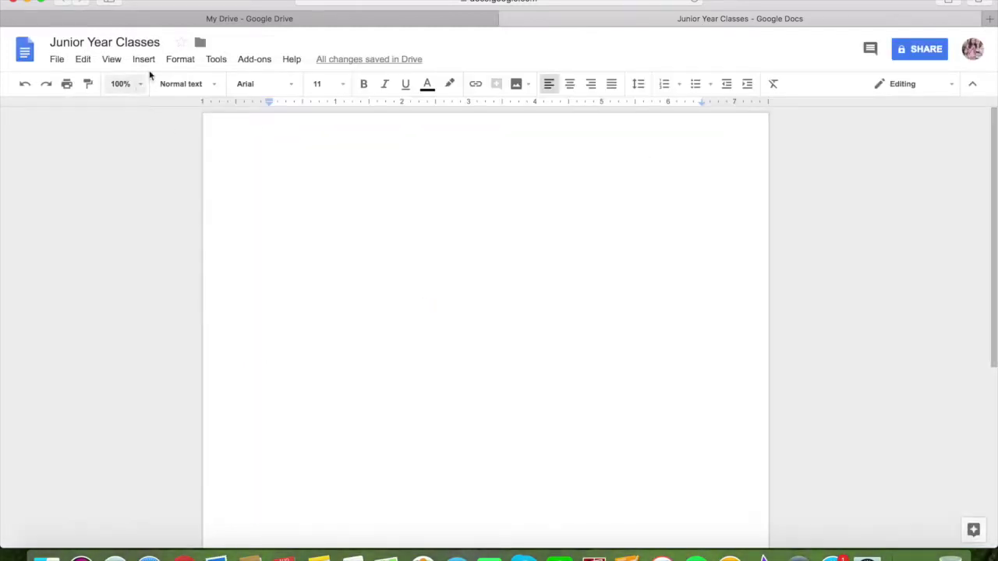
- Set the text to Courier New at size 48 for the first cover title
{"action": "left_click", "coordinate": [242, 84]}
{"action": "left_click", "coordinate": [277, 217]}
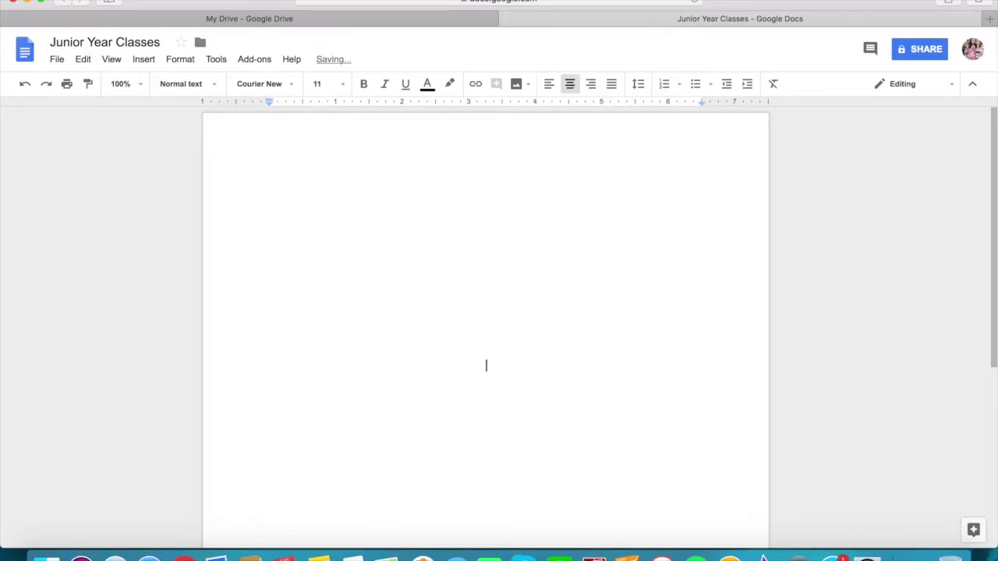
{"action": "left_click", "coordinate": [341, 83]}
{"action": "left_click", "coordinate": [334, 292]}
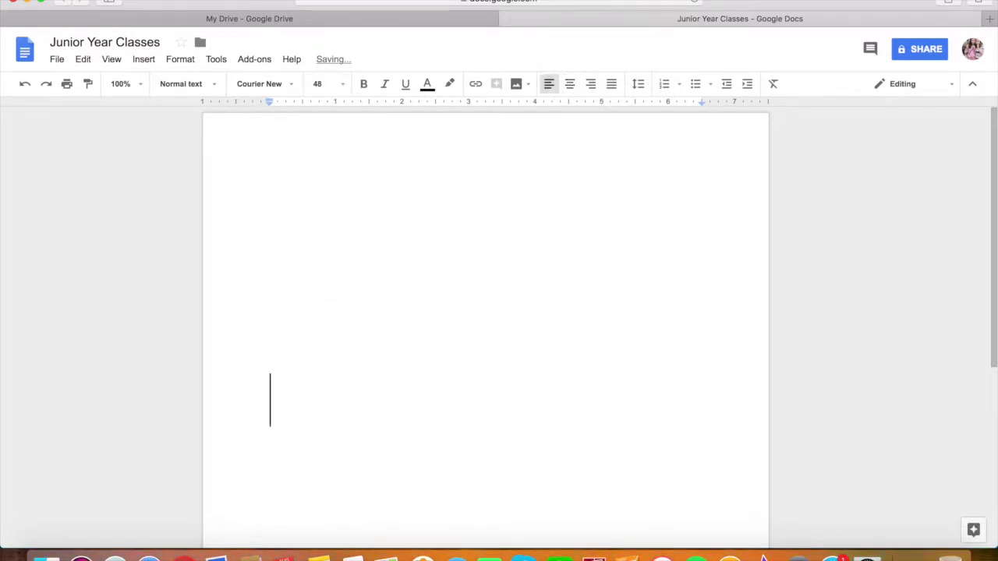
{"action": "key", "text": "super+z"}
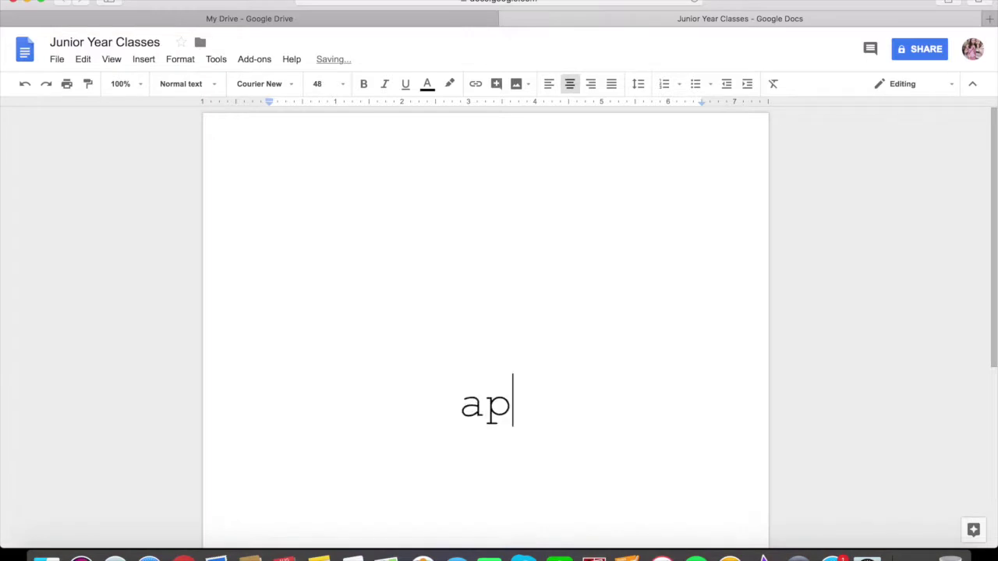
- Write "A.P. U.S. History" as the cover title on the first page
{"action": "type", "text": ".P."}
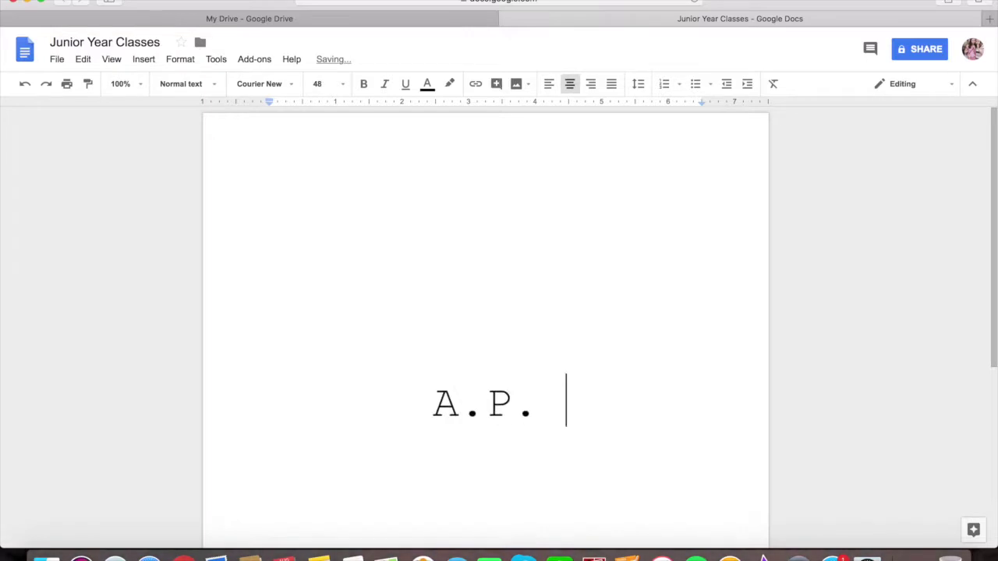
{"action": "type", "text": " U.S. HIs"}
{"action": "key", "text": "BackSpace"}
{"action": "key", "text": "BackSpace"}
{"action": "type", "text": "istory"}
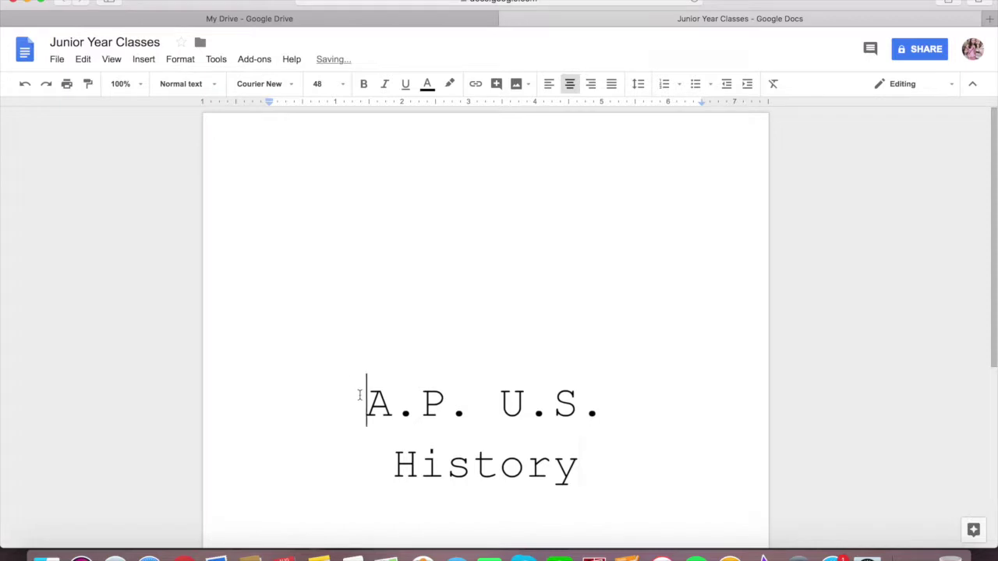
- Move the history title up by removing blank space above it, and keep it centered horizontally
{"action": "key", "text": "super+shift+l"}
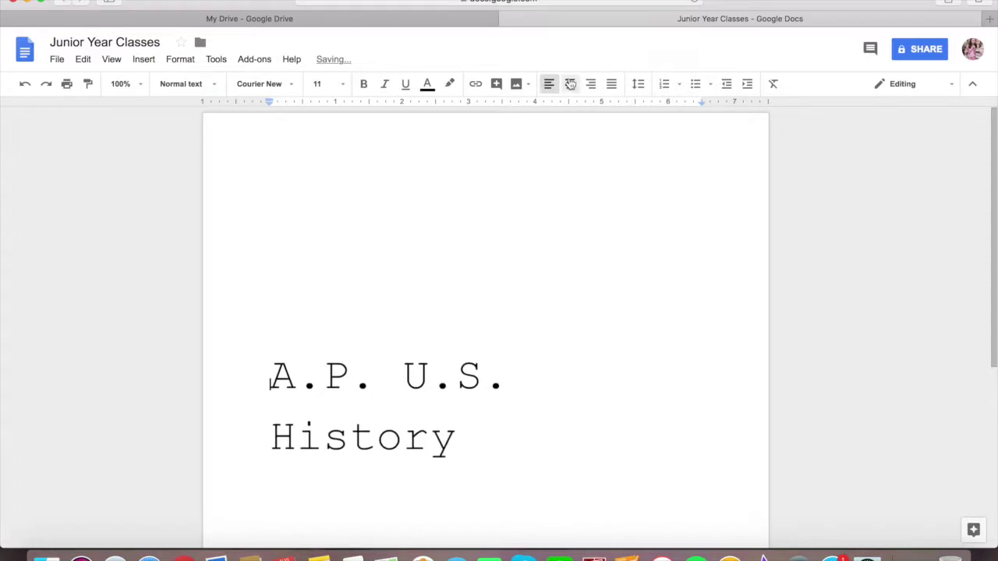
{"action": "key", "text": "super+shift+e"}
{"action": "key", "text": "super+shift+l"}
{"action": "left_click", "coordinate": [570, 84]}
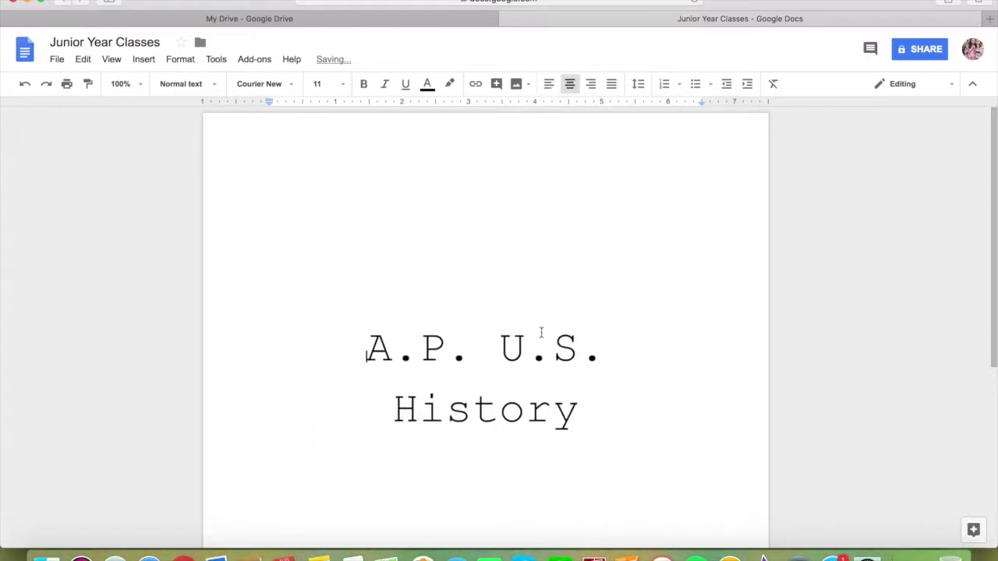
- Remove the periods from "A.P." in the history title so it reads "AP"
{"action": "scroll", "coordinate": [539, 336], "scroll_direction": "down", "scroll_amount": 3}
{"action": "scroll", "coordinate": [539, 346], "scroll_direction": "up", "scroll_amount": 2}
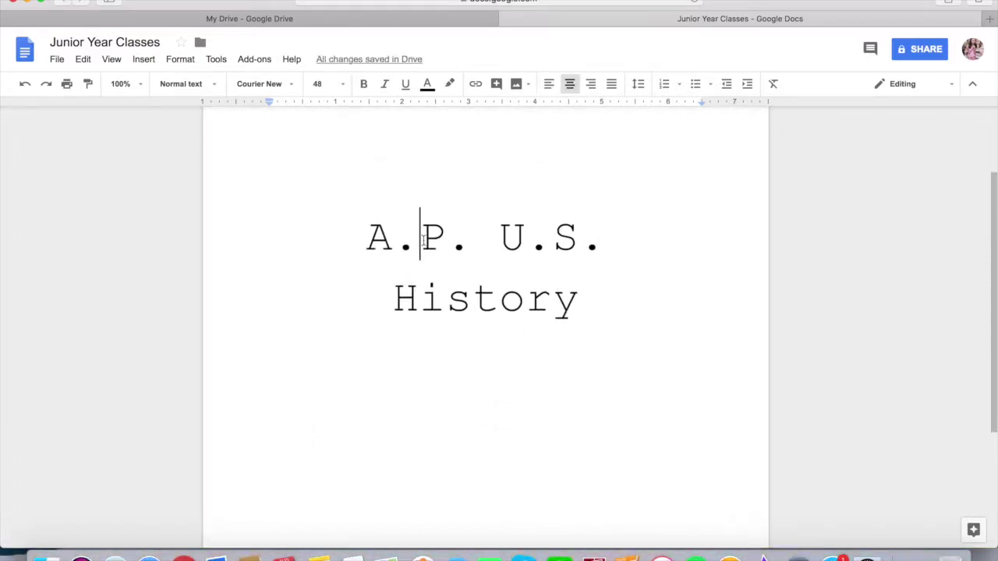
{"action": "key", "text": "BackSpace"}
{"action": "key", "text": "Right"}
{"action": "key", "text": "Right"}
{"action": "key", "text": "BackSpace"}
{"action": "key", "text": "Right"}
{"action": "key", "text": "Right"}
{"action": "scroll", "coordinate": [406, 219], "scroll_direction": "up", "scroll_amount": 2}
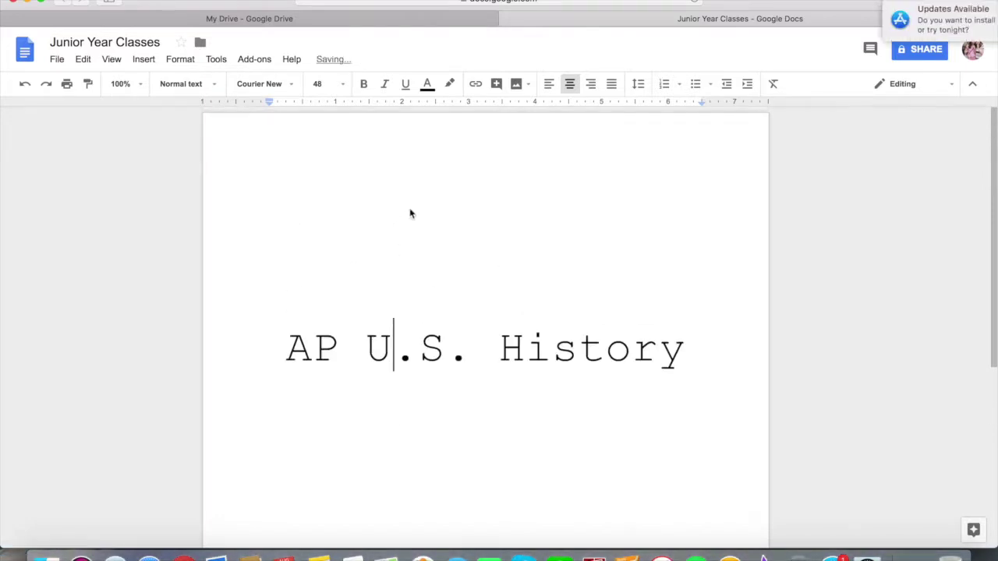
- Remove the periods from "U.S." so the title reads "AP US History"
{"action": "left_click", "coordinate": [374, 408]}
{"action": "left_click", "coordinate": [409, 358]}
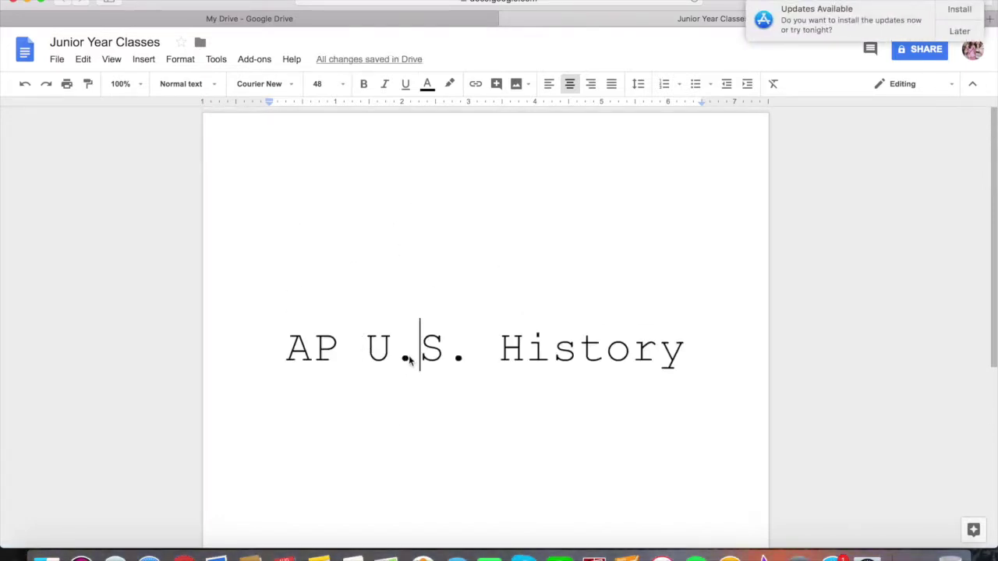
{"action": "key", "text": "BackSpace"}
{"action": "key", "text": "Right"}
{"action": "key", "text": "BackSpace"}
{"action": "scroll", "coordinate": [425, 472], "scroll_direction": "down", "scroll_amount": 2}
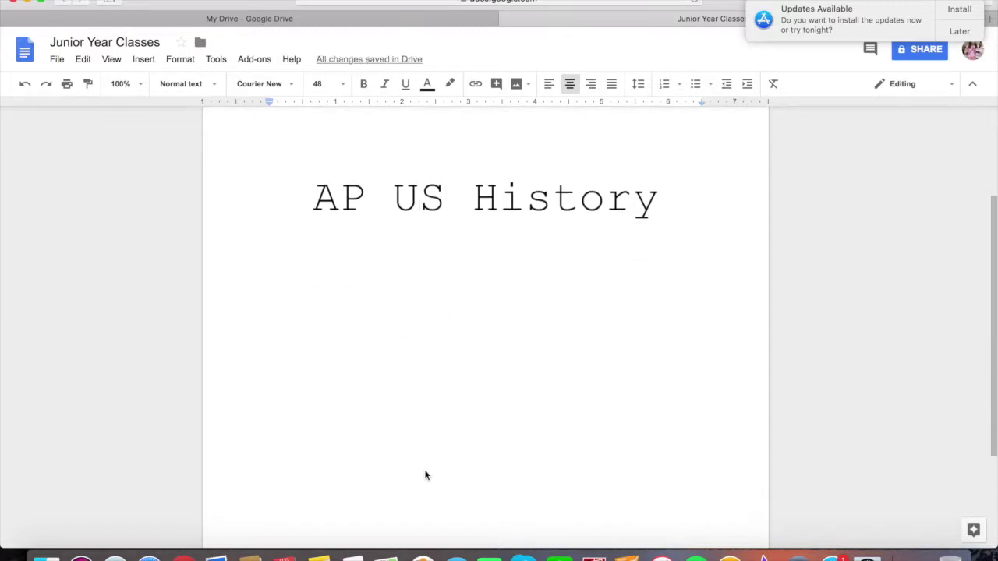
- Check the vertical placement of "AP US History" on its page and reapply center alignment
{"action": "scroll", "coordinate": [426, 472], "scroll_direction": "up", "scroll_amount": 2}
{"action": "scroll", "coordinate": [426, 473], "scroll_direction": "down", "scroll_amount": 4}
{"action": "scroll", "coordinate": [425, 473], "scroll_direction": "up", "scroll_amount": 4}
{"action": "left_click", "coordinate": [315, 356]}
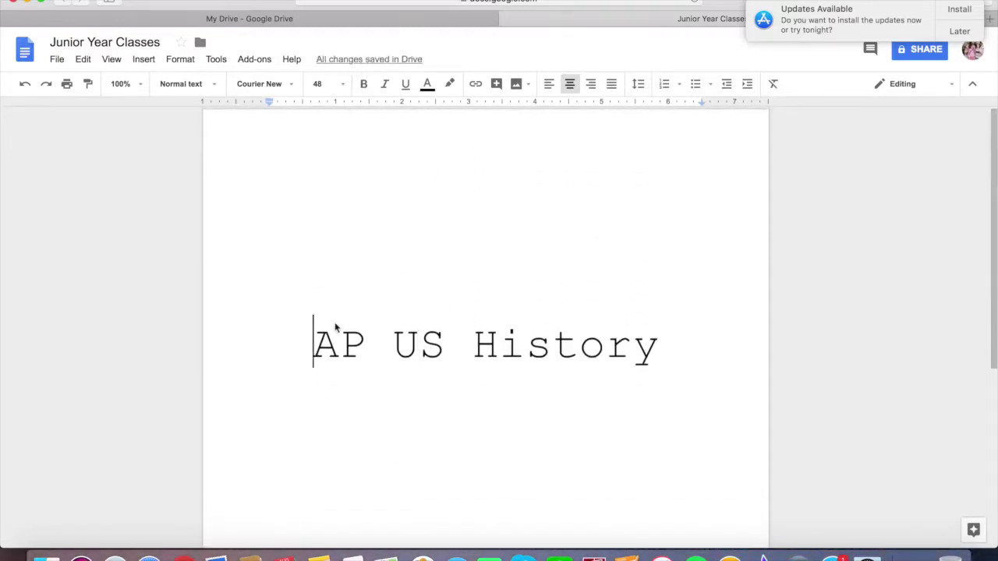
{"action": "scroll", "coordinate": [396, 446], "scroll_direction": "down", "scroll_amount": 3}
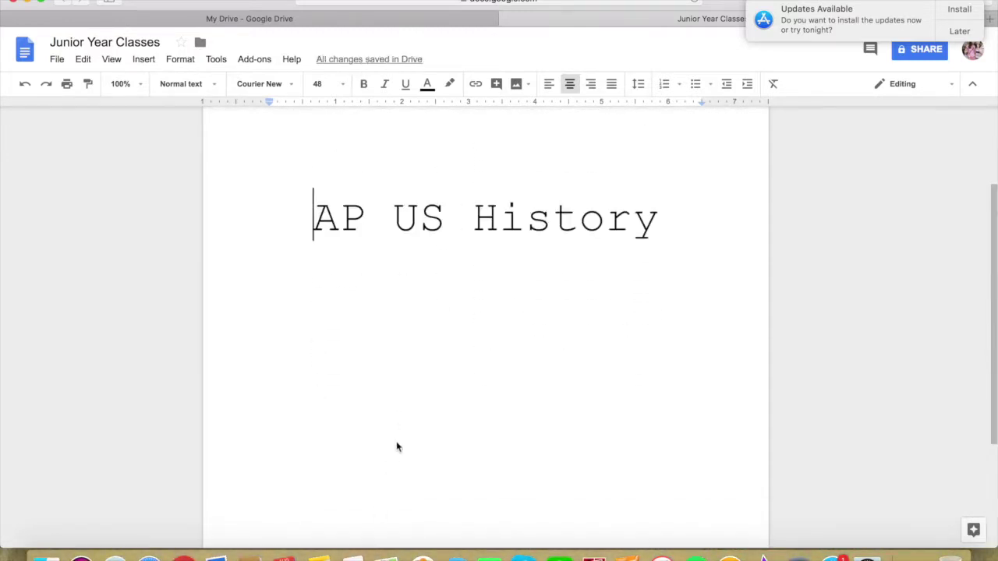
{"action": "scroll", "coordinate": [396, 445], "scroll_direction": "up", "scroll_amount": 4}
{"action": "left_click", "coordinate": [548, 85]}
{"action": "left_click", "coordinate": [571, 83]}
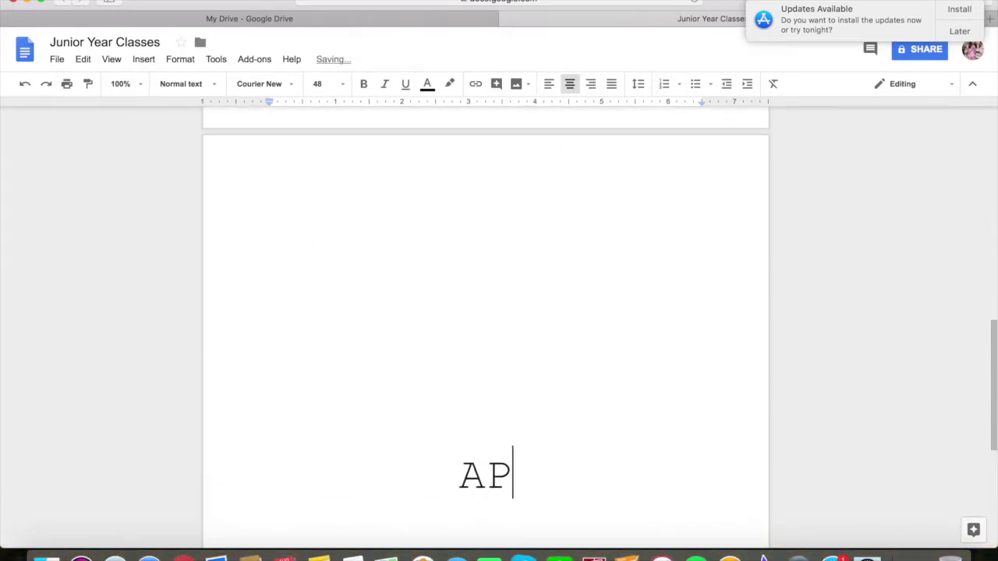
- Title the second page "AP Calculus BC", remove a blank line above it and center the title
{"action": "type", "text": "AP Calculus BC"}
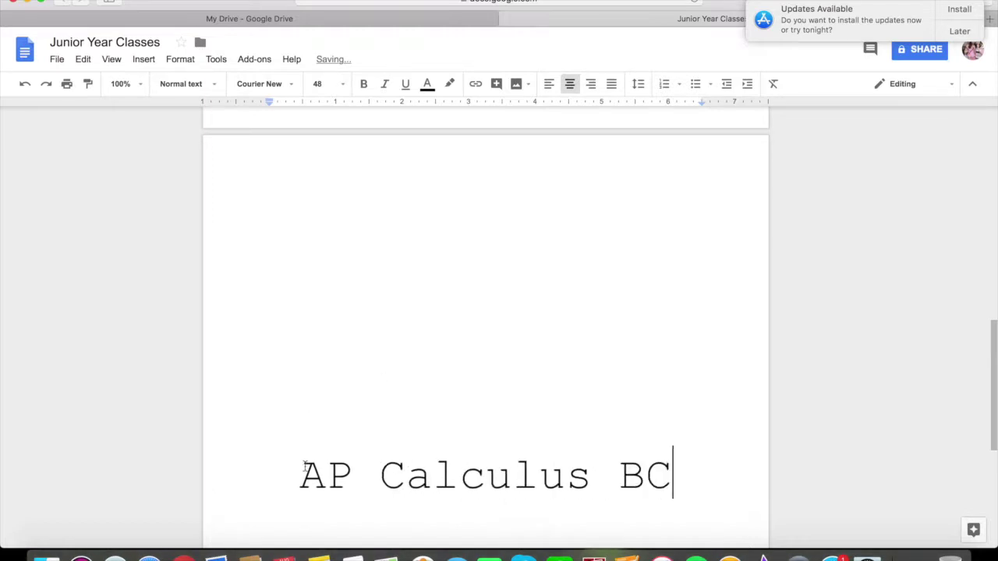
{"action": "left_click", "coordinate": [304, 466]}
{"action": "key", "text": "BackSpace"}
{"action": "left_click", "coordinate": [570, 83]}
{"action": "scroll", "coordinate": [553, 211], "scroll_direction": "up", "scroll_amount": 10}
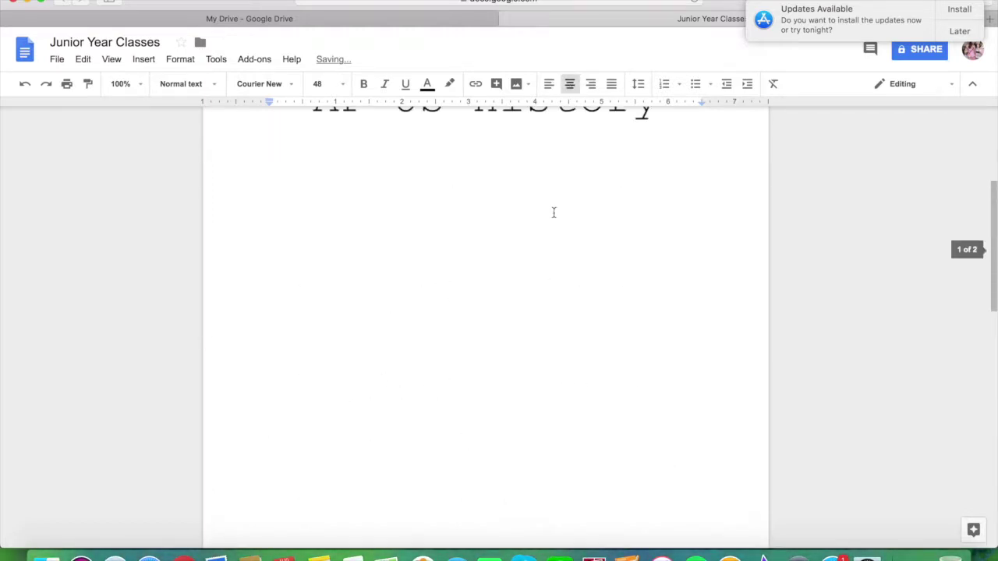
{"action": "scroll", "coordinate": [554, 212], "scroll_direction": "down", "scroll_amount": 10}
- Add blank lines after "AP Calculus BC" to reach the middle of a third page
{"action": "left_click_drag", "start_coordinate": [672, 221], "coordinate": [708, 220]}
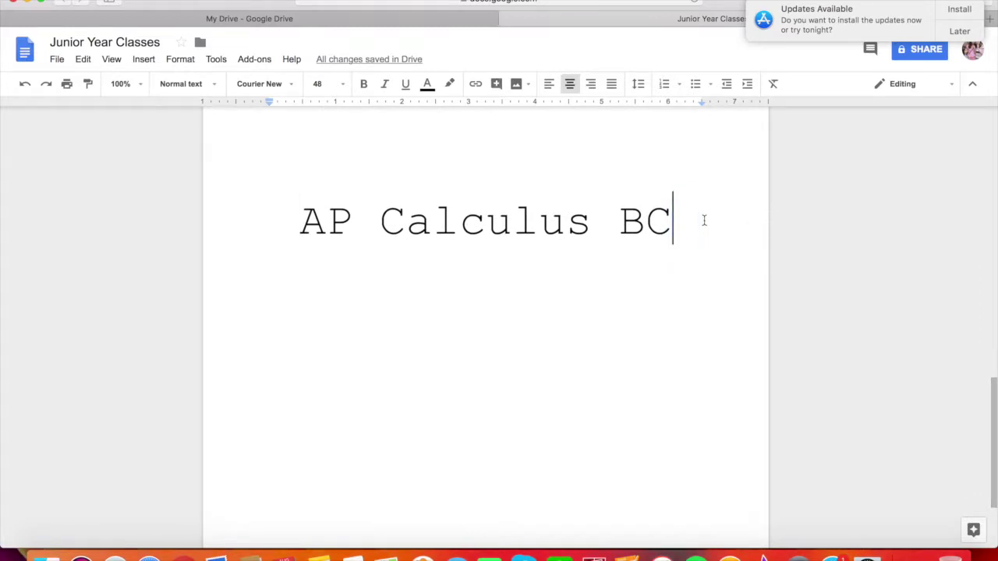
{"action": "key", "text": "Return"}
{"action": "key", "text": "Return"}
{"action": "key", "text": "Return"}
{"action": "key", "text": "Return"}
{"action": "key", "text": "Return"}
{"action": "key", "text": "Return"}
{"action": "key", "text": "Return"}
{"action": "key", "text": "Return"}
{"action": "key", "text": "Return"}
{"action": "key", "text": "Return"}
{"action": "key", "text": "Return"}
{"action": "key", "text": "Return"}
{"action": "key", "text": "Return"}
{"action": "key", "text": "Return"}
{"action": "key", "text": "ctrl+shift+l"}
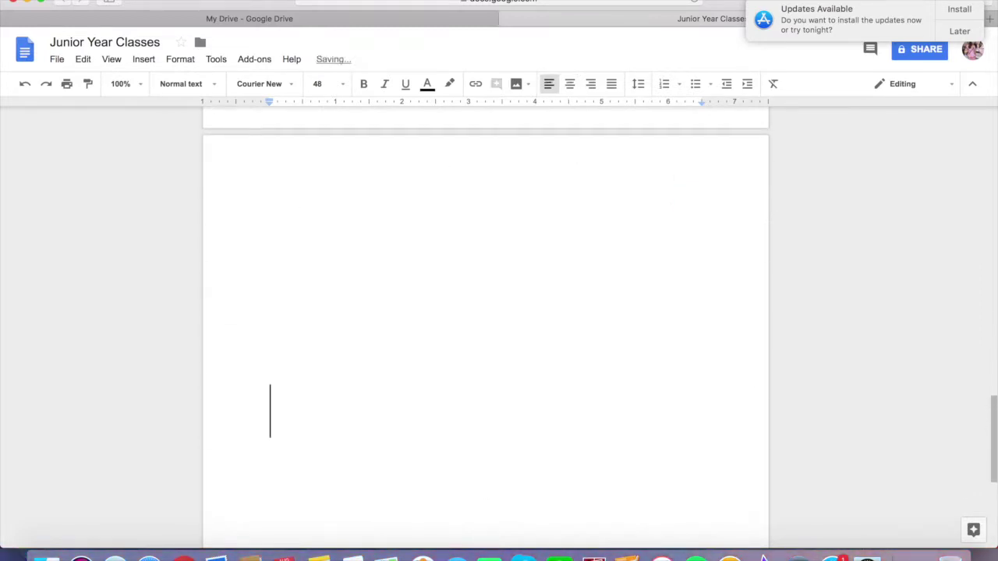
- Title the third page "AP Language & Composition", centered horizontally and raised to line up with the other covers
{"action": "type", "text": "AP "}
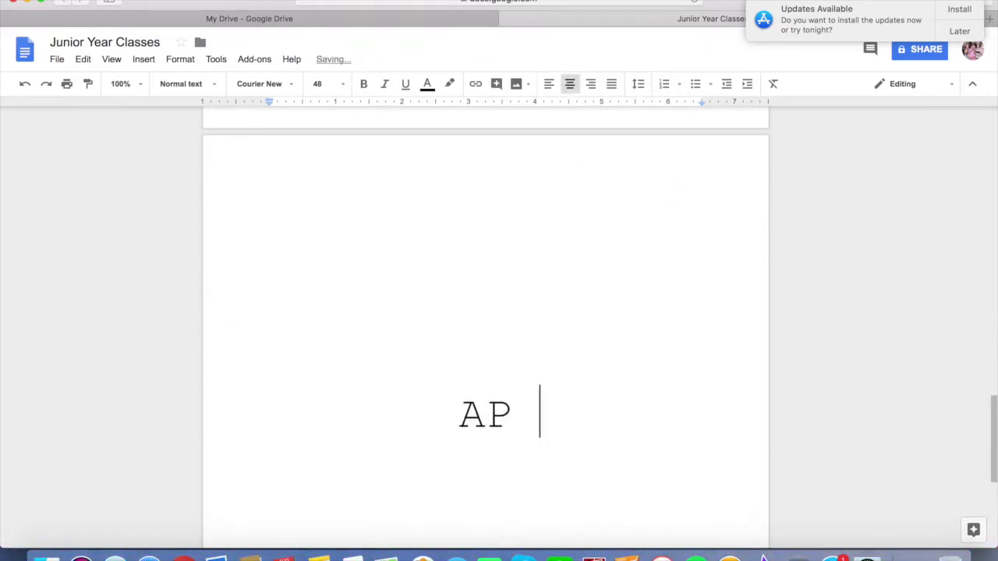
{"action": "type", "text": "Language & Com"}
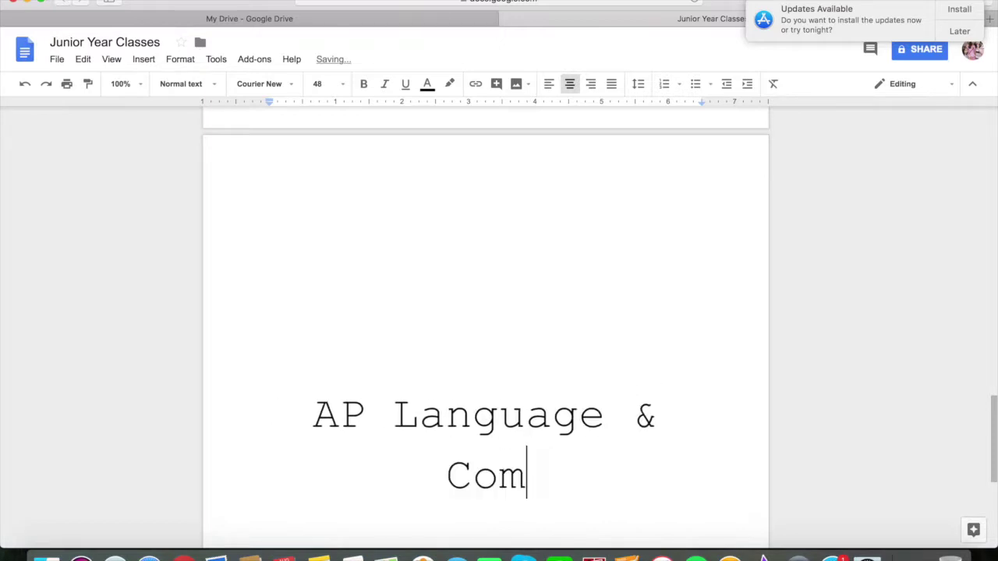
{"action": "type", "text": "position"}
{"action": "key", "text": "BackSpace"}
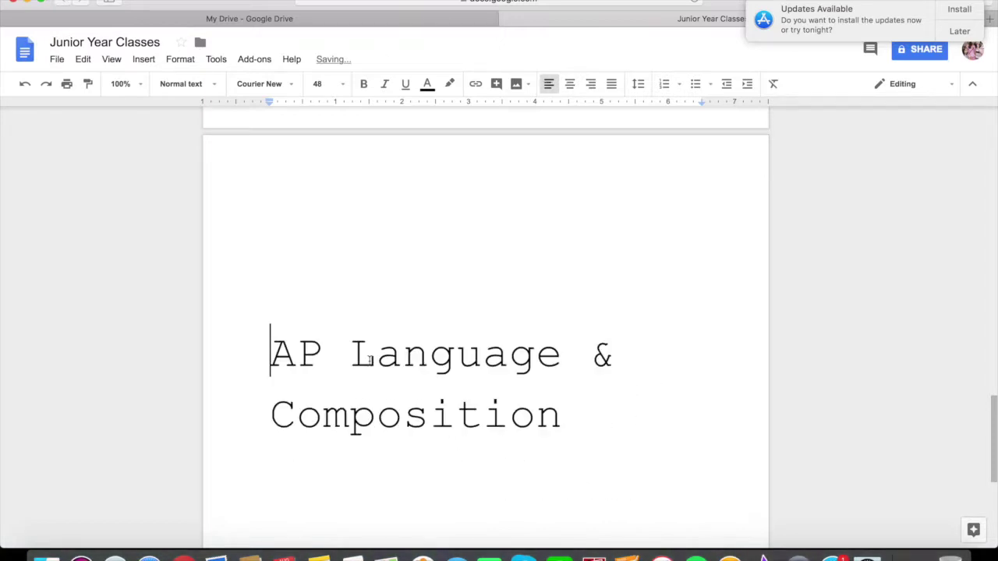
{"action": "key", "text": "ctrl+shift+e"}
{"action": "scroll", "coordinate": [537, 249], "scroll_direction": "up", "scroll_amount": 10}
{"action": "scroll", "coordinate": [537, 252], "scroll_direction": "down", "scroll_amount": 20}
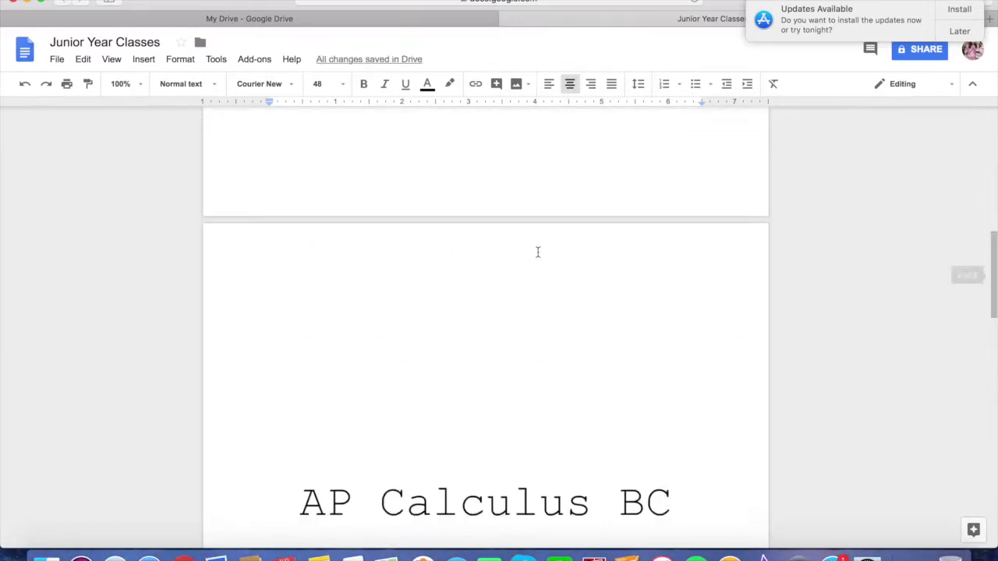
{"action": "scroll", "coordinate": [550, 145], "scroll_direction": "up", "scroll_amount": 4}
{"action": "scroll", "coordinate": [550, 145], "scroll_direction": "down", "scroll_amount": 4}
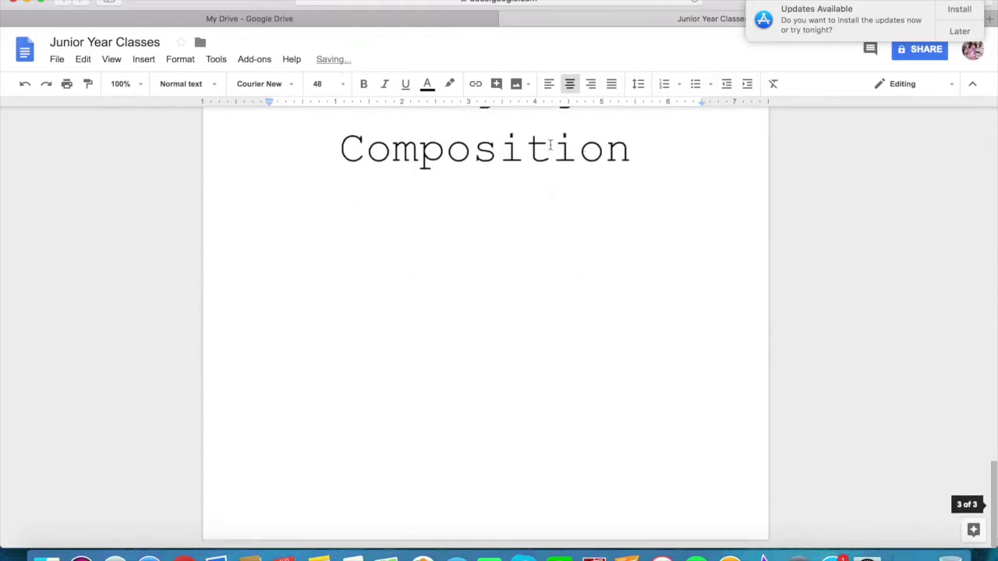
{"action": "scroll", "coordinate": [550, 144], "scroll_direction": "up", "scroll_amount": 20}
{"action": "scroll", "coordinate": [550, 143], "scroll_direction": "down", "scroll_amount": 20}
- Title a fourth page "Chemistry Honors" and remove blank space above it to raise it on the page
{"action": "key", "text": "super+Return"}
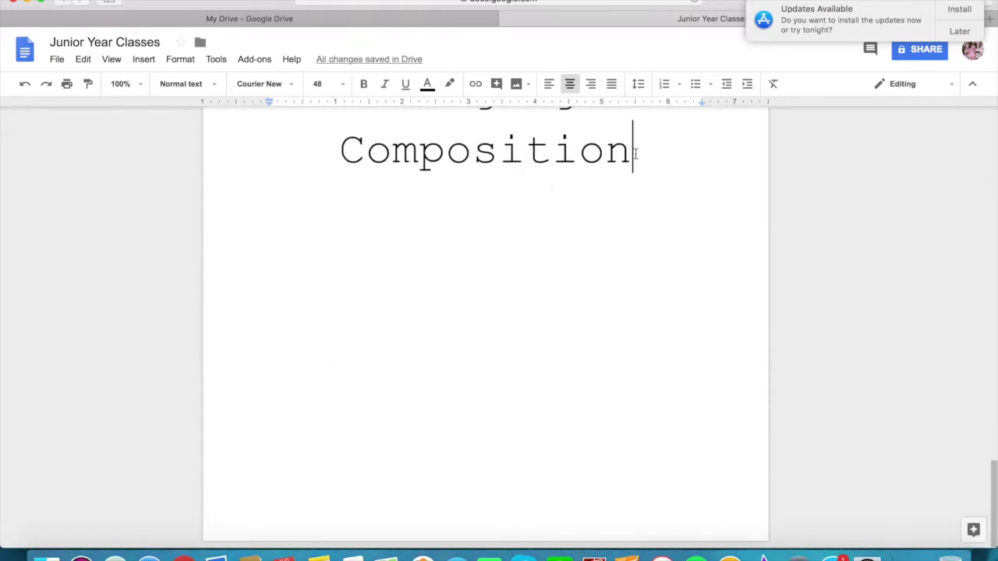
{"action": "type", "text": "Chemistry Honors"}
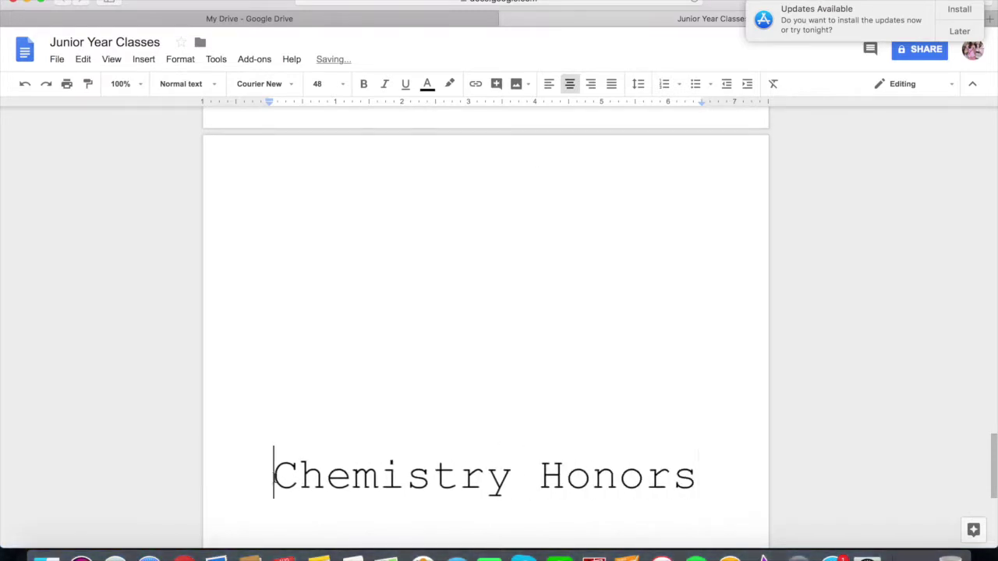
{"action": "key", "text": "BackSpace"}
{"action": "scroll", "coordinate": [461, 346], "scroll_direction": "up", "scroll_amount": 10}
{"action": "scroll", "coordinate": [461, 345], "scroll_direction": "down", "scroll_amount": 12}
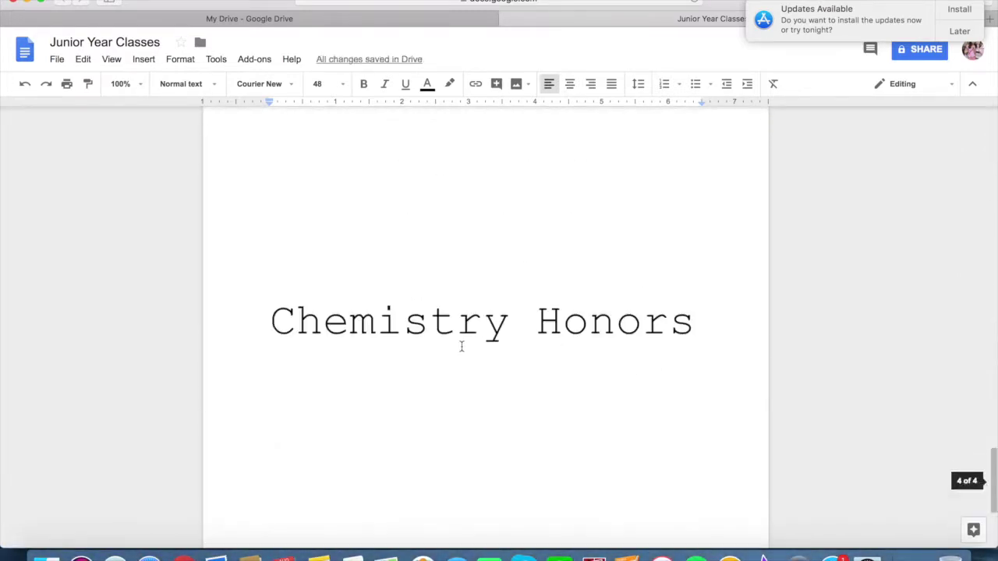
{"action": "scroll", "coordinate": [461, 346], "scroll_direction": "up", "scroll_amount": 5}
{"action": "key", "text": "BackSpace"}
- Zoom out the document and compare the title placement across the cover pages
{"action": "scroll", "coordinate": [461, 345], "scroll_direction": "up", "scroll_amount": 10}
{"action": "key", "text": "super+minus"}
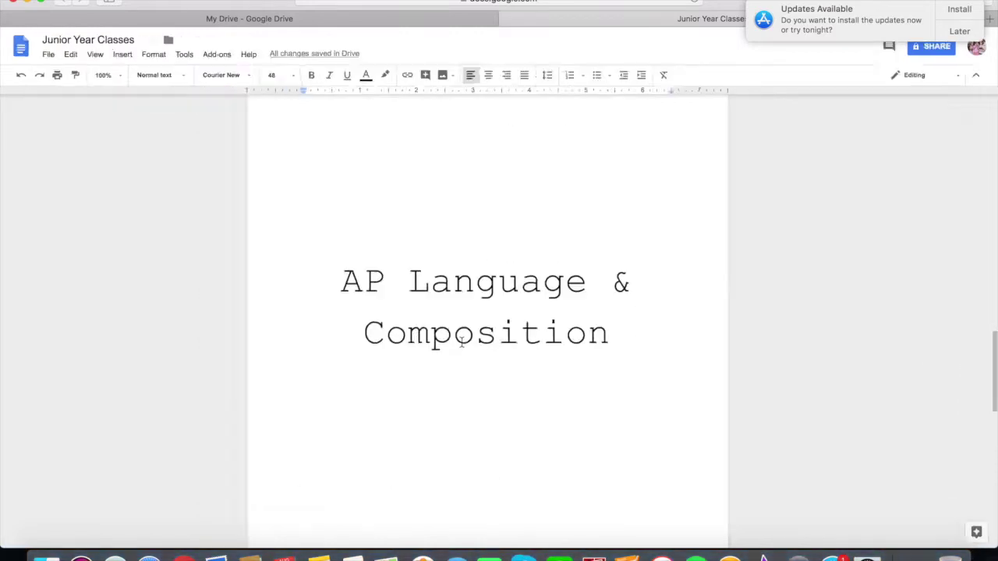
{"action": "key", "text": "super+minus"}
{"action": "scroll", "coordinate": [468, 336], "scroll_direction": "down", "scroll_amount": 10}
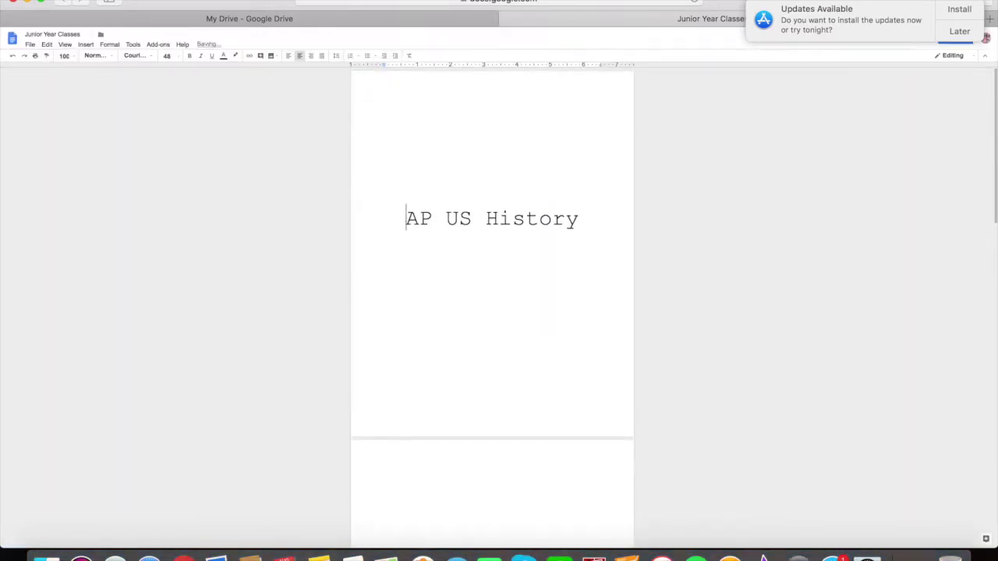
{"action": "scroll", "coordinate": [383, 241], "scroll_direction": "up", "scroll_amount": 10}
{"action": "scroll", "coordinate": [397, 187], "scroll_direction": "down", "scroll_amount": 5}
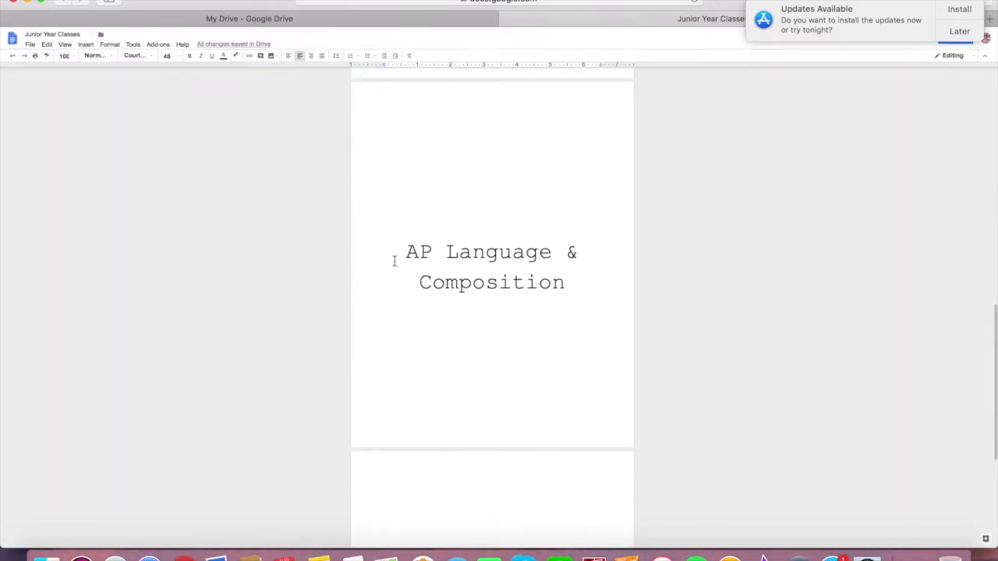
- Adjust the blank lines above the "AP Language & Composition" and "Chemistry Honors" titles to line them up with the other covers
{"action": "scroll", "coordinate": [540, 127], "scroll_direction": "up", "scroll_amount": 1}
{"action": "scroll", "coordinate": [426, 143], "scroll_direction": "up", "scroll_amount": 4}
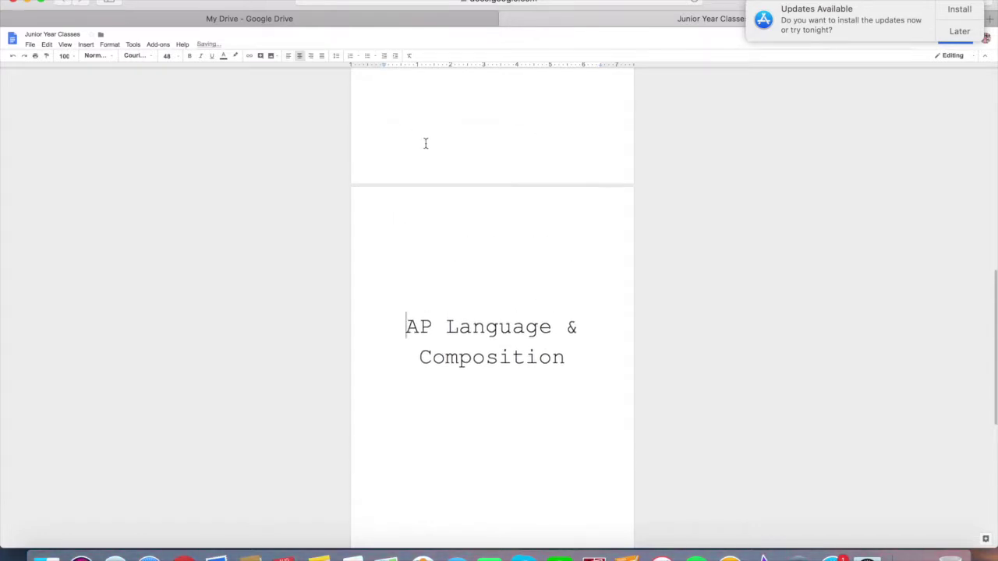
{"action": "scroll", "coordinate": [426, 143], "scroll_direction": "up", "scroll_amount": 12}
{"action": "scroll", "coordinate": [406, 234], "scroll_direction": "down", "scroll_amount": 20}
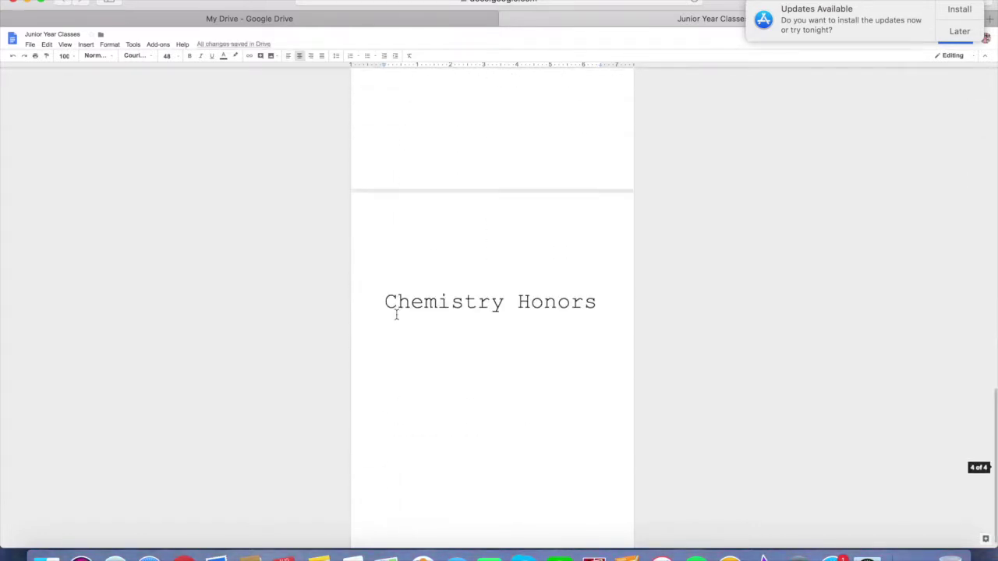
{"action": "left_click", "coordinate": [385, 318]}
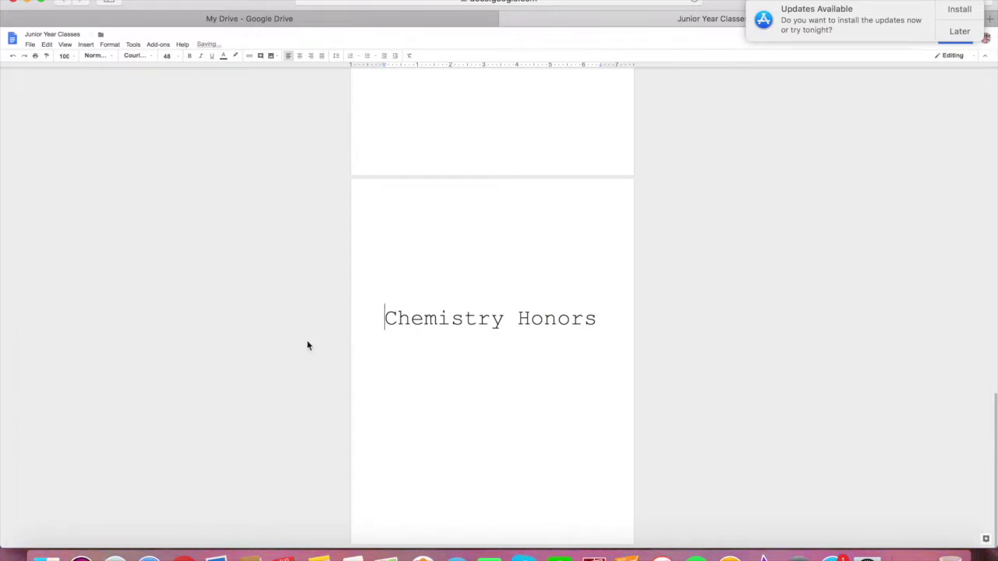
{"action": "key", "text": "Return"}
{"action": "key", "text": "BackSpace"}
- Compare the title height across the cover pages and return the document to its normal zoom
{"action": "scroll", "coordinate": [421, 402], "scroll_direction": "up", "scroll_amount": 10}
{"action": "scroll", "coordinate": [434, 401], "scroll_direction": "down", "scroll_amount": 11}
{"action": "scroll", "coordinate": [434, 401], "scroll_direction": "up", "scroll_amount": 2}
{"action": "key", "text": "super+plus"}
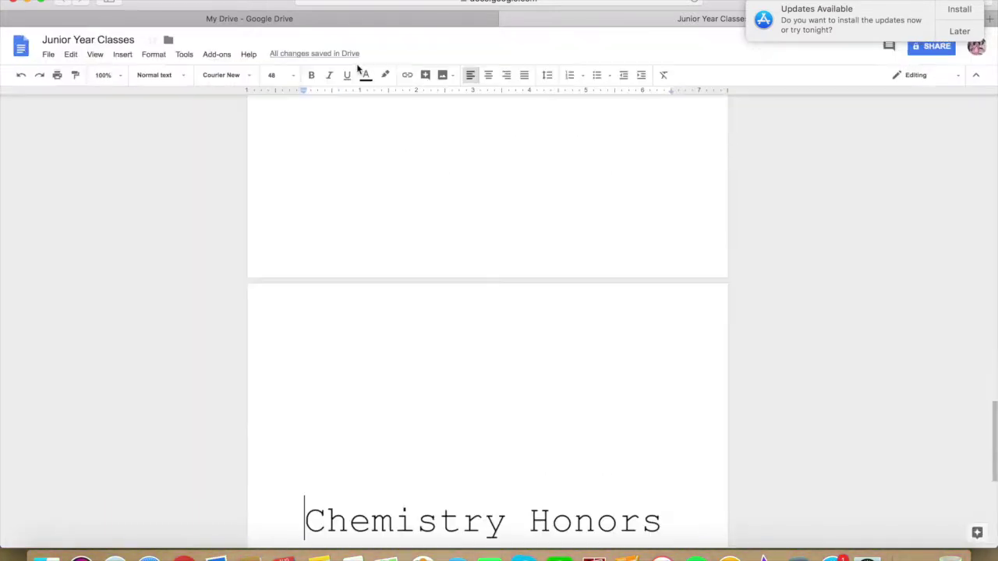
{"action": "key", "text": "super+plus"}
{"action": "scroll", "coordinate": [356, 405], "scroll_direction": "down", "scroll_amount": 5}
- On a new blank page, add the tab labels "Handouts", "Lectures" and "Notes" in 16 pt, spaced apart on one row
{"action": "left_click", "coordinate": [702, 239]}
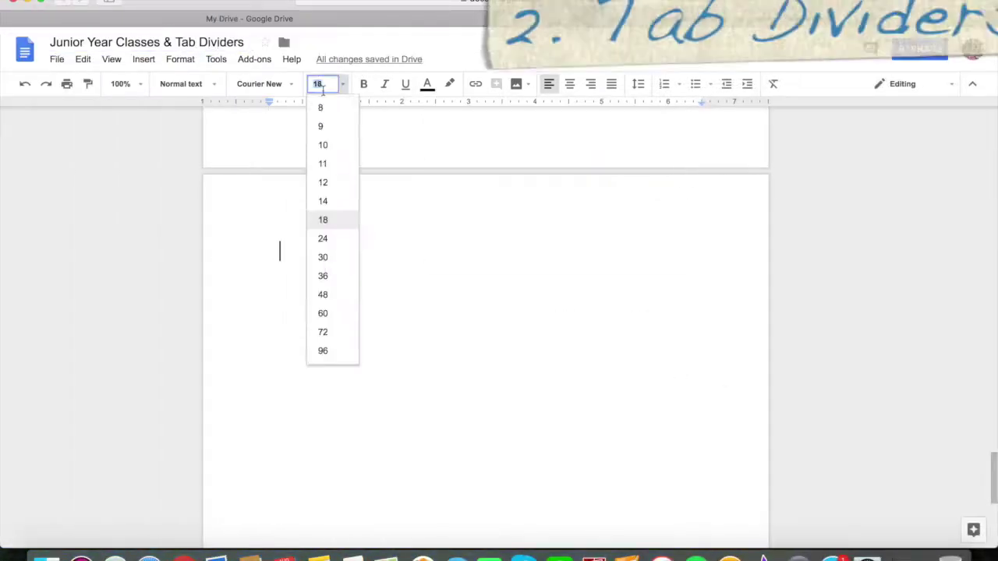
{"action": "type", "text": "Handouts"}
{"action": "key", "text": "Tab"}
{"action": "type", "text": "L"}
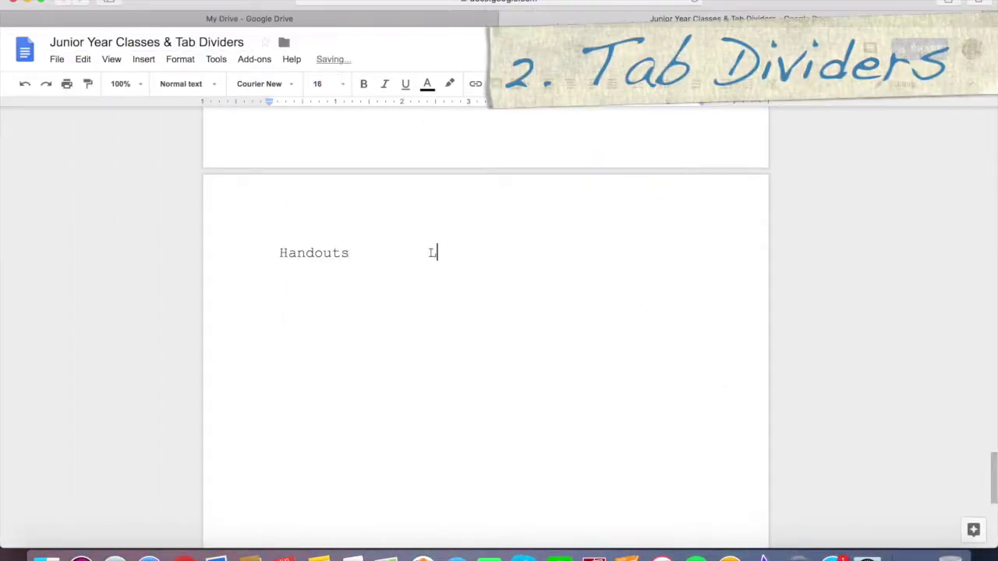
{"action": "type", "text": "ectures"}
{"action": "key", "text": "Tab"}
{"action": "type", "text": "Notes"}
{"action": "key", "text": "Tab"}
{"action": "left_click", "coordinate": [428, 252]}
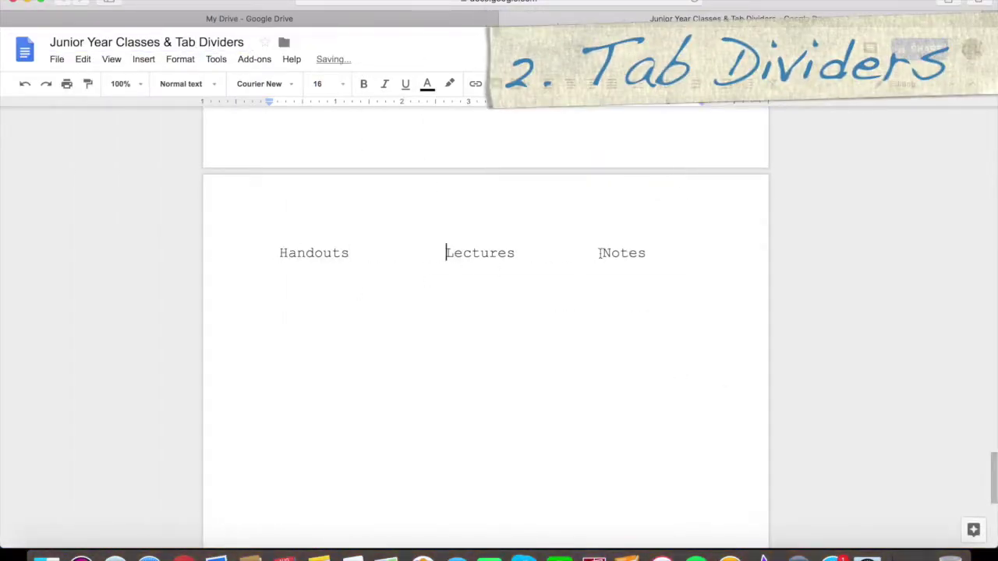
- Add a second row of tab labels reading "Classwork" and "Quizzes/Tests"
{"action": "key", "text": "Down"}
{"action": "type", "text": "Clas"}
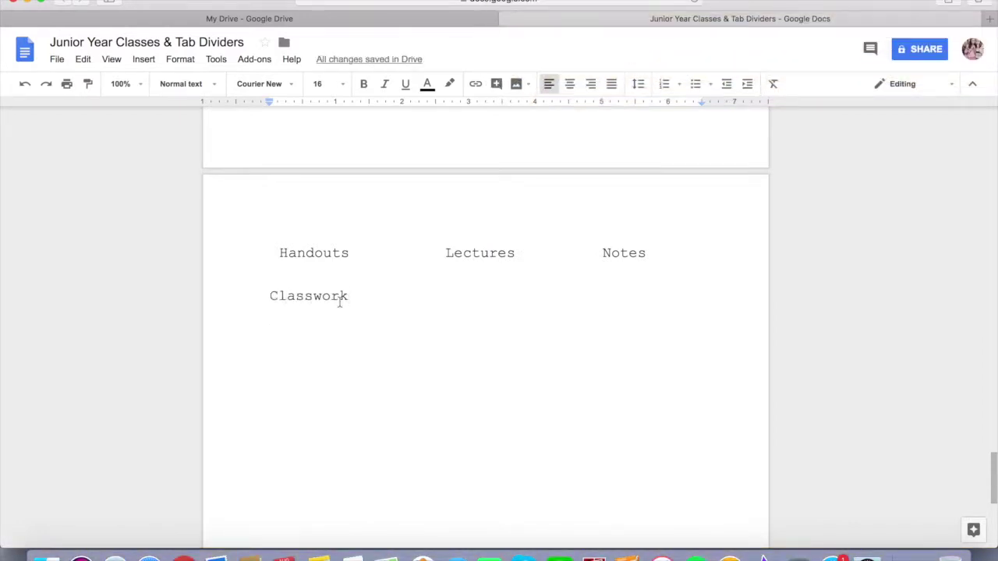
{"action": "type", "text": "swork"}
{"action": "key", "text": "Tab"}
{"action": "type", "text": "Quizzes/Test"}
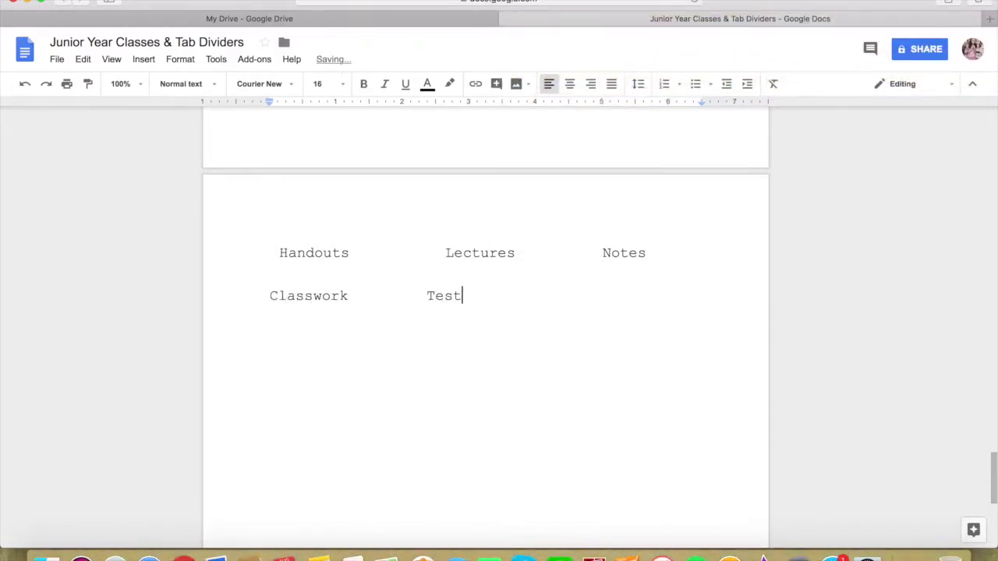
{"action": "type", "text": "s"}
- Extend the "Notes" label to "Notes & H.W." and set it to 14 pt so it fits on the first row
{"action": "left_click", "coordinate": [646, 253]}
{"action": "type", "text": "/H.W."}
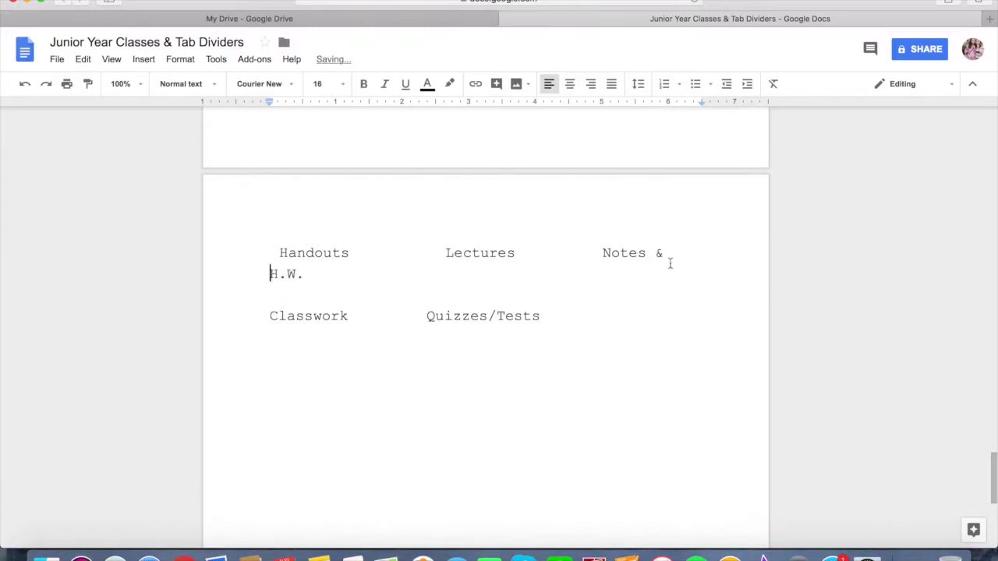
{"action": "left_click_drag", "start_coordinate": [602, 252], "coordinate": [304, 275]}
{"action": "left_click", "coordinate": [327, 83]}
{"action": "left_click", "coordinate": [330, 219]}
{"action": "left_click", "coordinate": [328, 84]}
{"action": "left_click", "coordinate": [330, 201]}
- Widen the gap between the two label rows and add "Homework" as the third label of the second row
{"action": "scroll", "coordinate": [484, 312], "scroll_direction": "down", "scroll_amount": 1}
{"action": "left_click", "coordinate": [271, 256]}
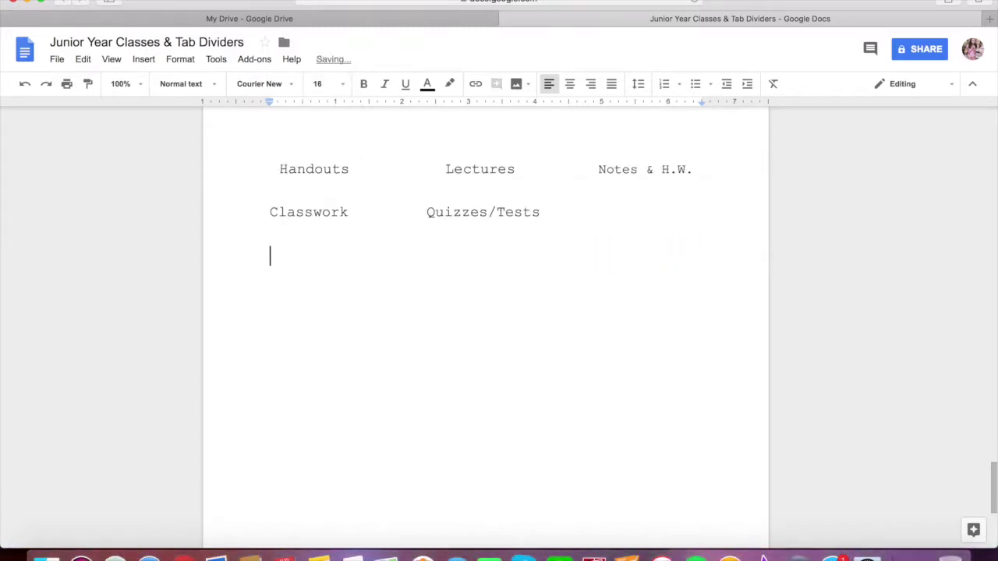
{"action": "key", "text": "BackSpace"}
{"action": "key", "text": "Tab"}
{"action": "type", "text": "C"}
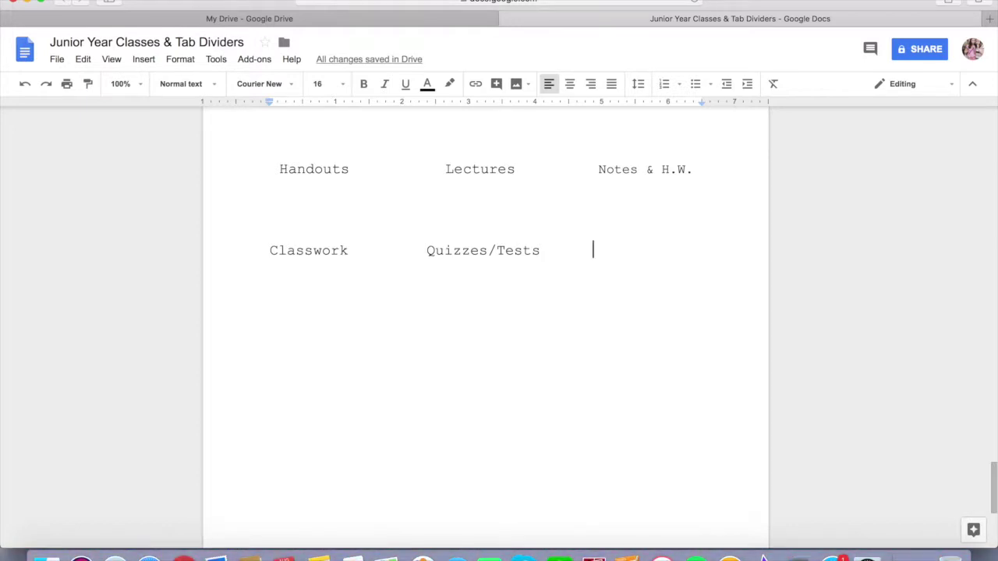
{"action": "type", "text": "Homework"}
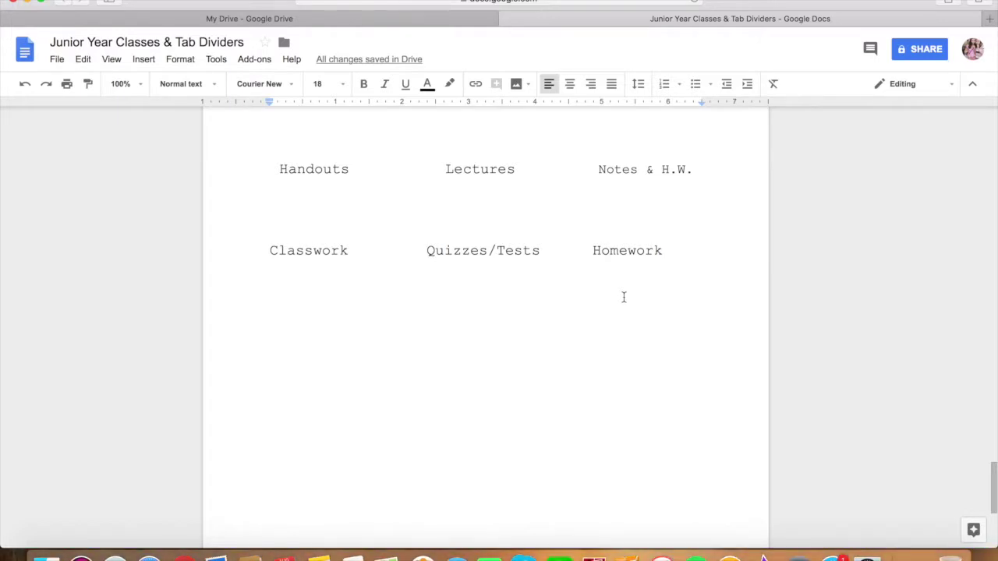
- Add the label "AP Exam Prep" on a new row below "Classwork" and reduce its font size to 14 pt
{"action": "key", "text": "Return"}
{"action": "key", "text": "Return"}
{"action": "type", "text": "AP Exam Prep"}
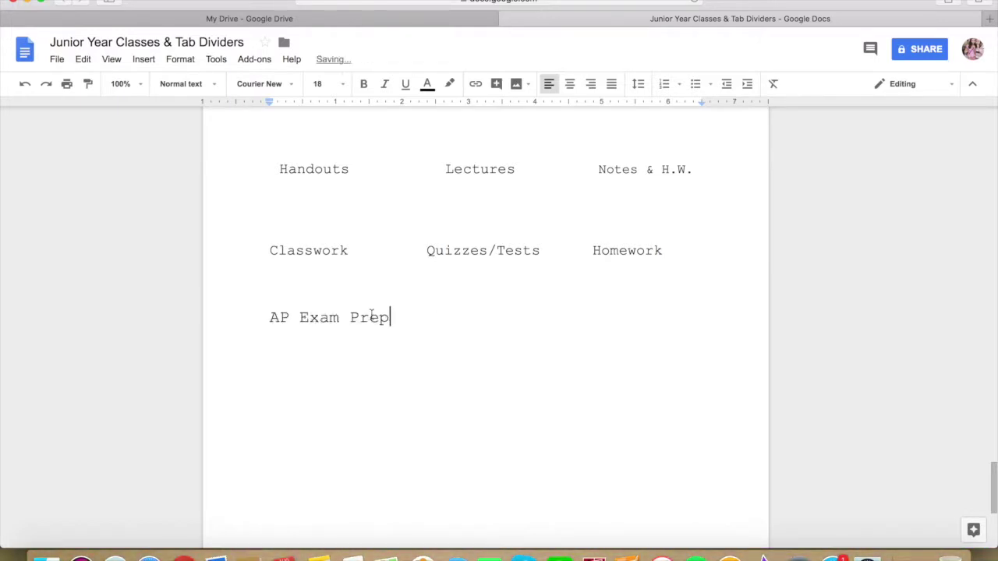
{"action": "key", "text": "super+shift+Left"}
{"action": "key", "text": "super+shift+comma"}
{"action": "left_click", "coordinate": [324, 203]}
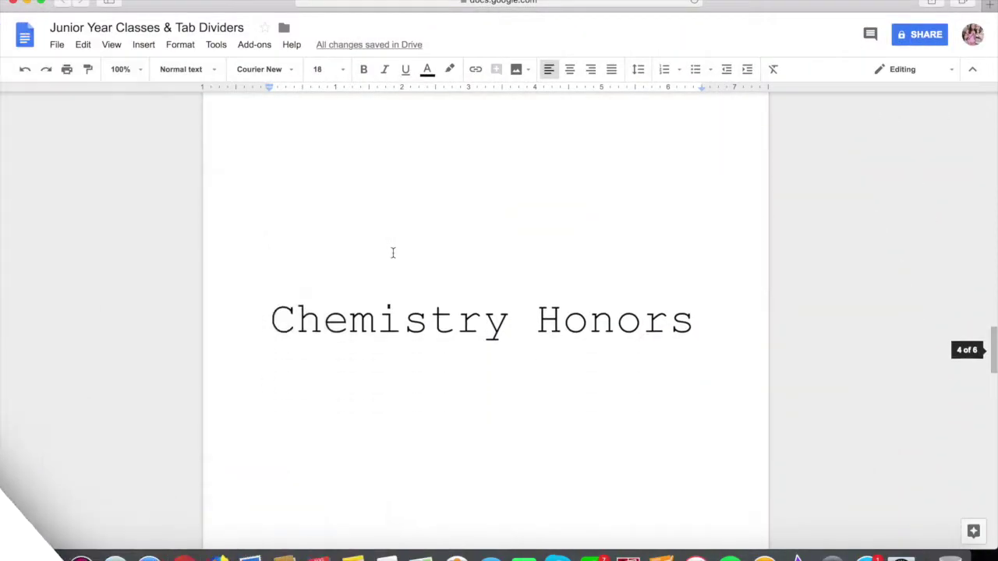
- Review the completed rows of tab divider labels below the cover pages
{"action": "scroll", "coordinate": [393, 253], "scroll_direction": "down", "scroll_amount": 10}
{"action": "scroll", "coordinate": [393, 253], "scroll_direction": "down", "scroll_amount": 5}
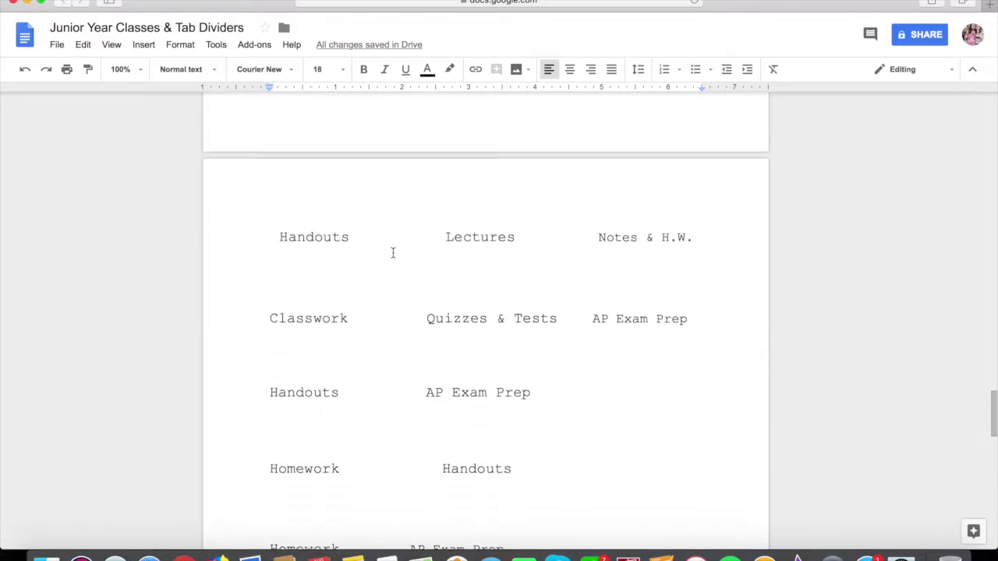
{"action": "scroll", "coordinate": [393, 253], "scroll_direction": "down", "scroll_amount": 2}
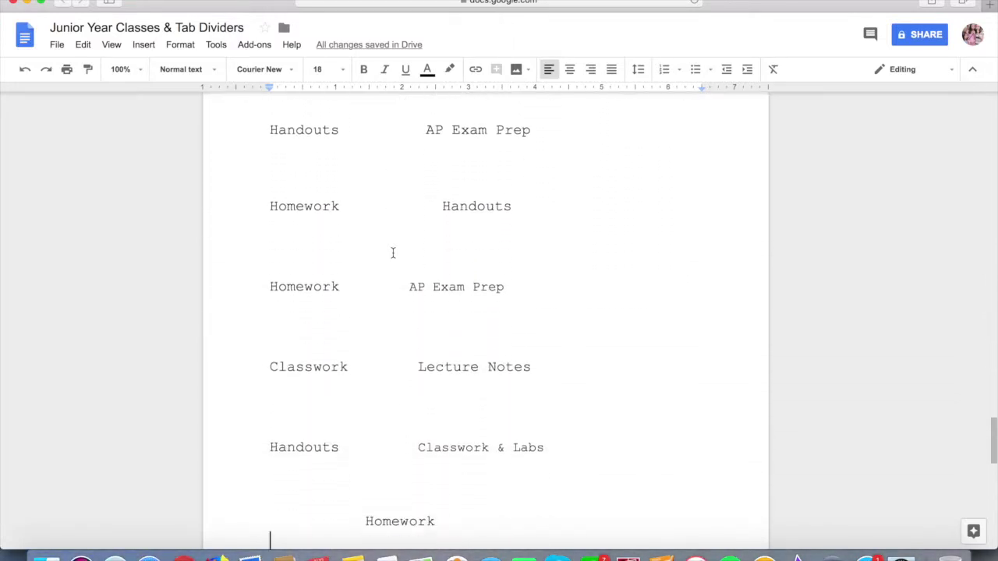
{"action": "scroll", "coordinate": [393, 253], "scroll_direction": "up", "scroll_amount": 1}
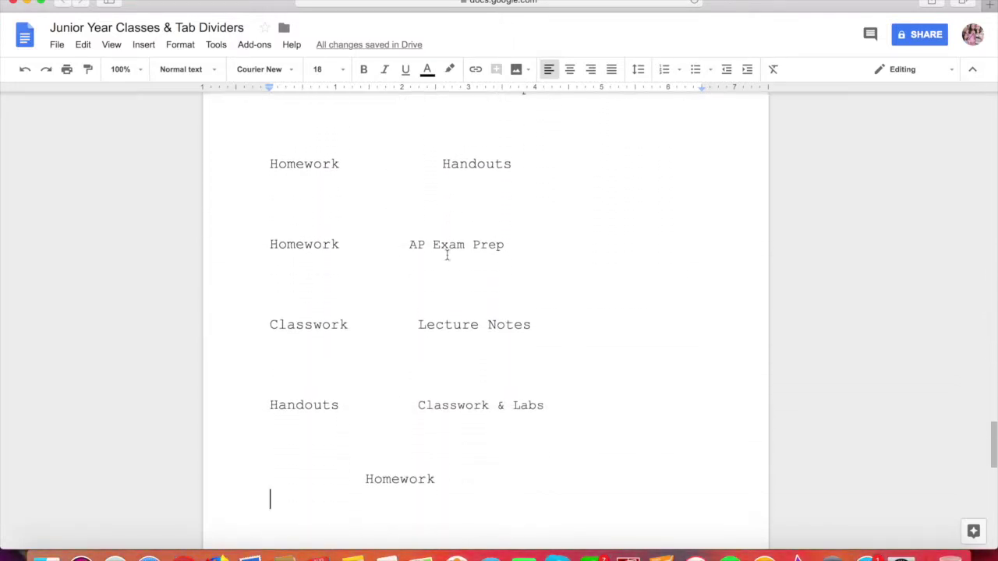
- Stop the screen recording and enter "Final C" as its file name for saving in Documents
{"action": "key", "text": "ctrl+super+Escape"}
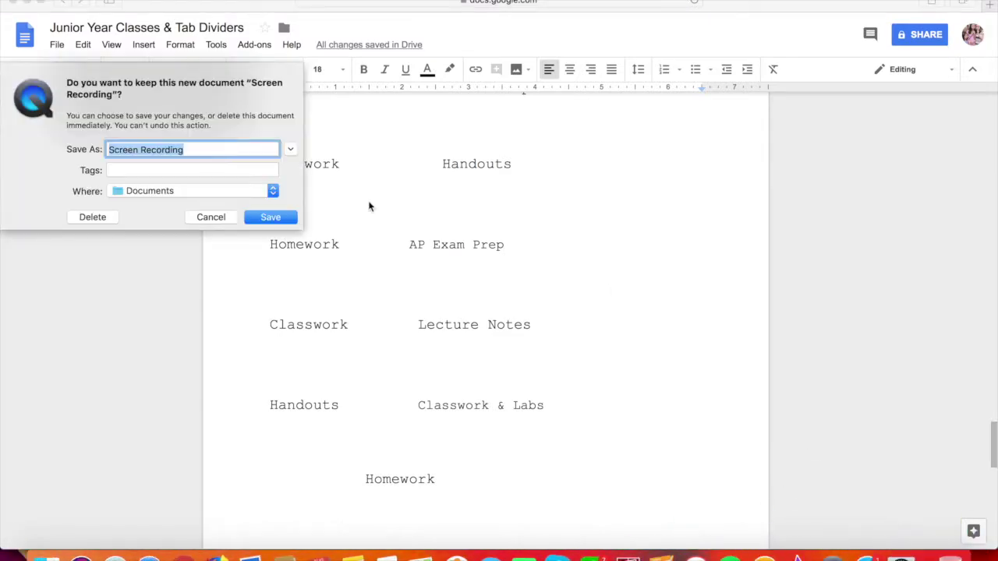
{"action": "type", "text": "Final C"}
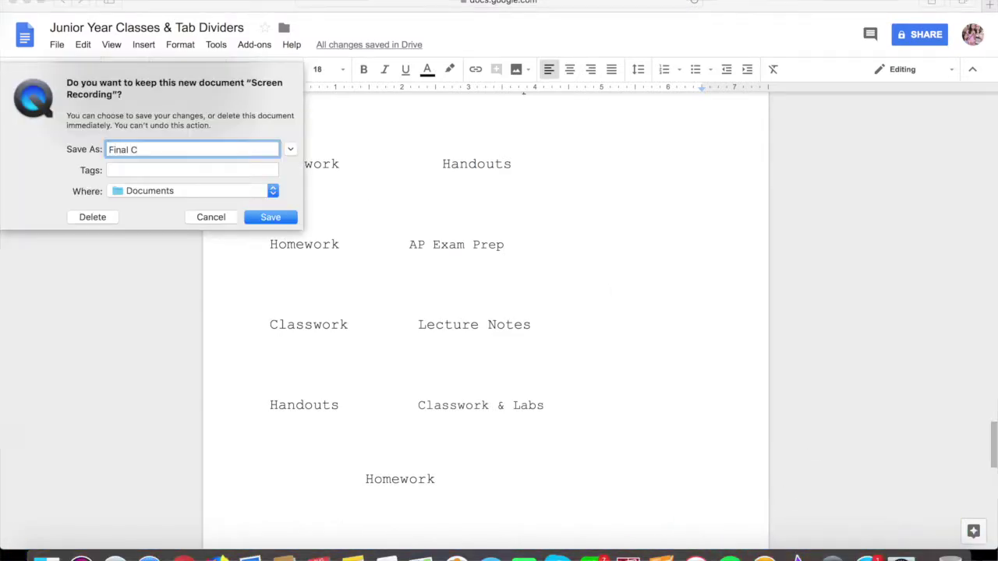